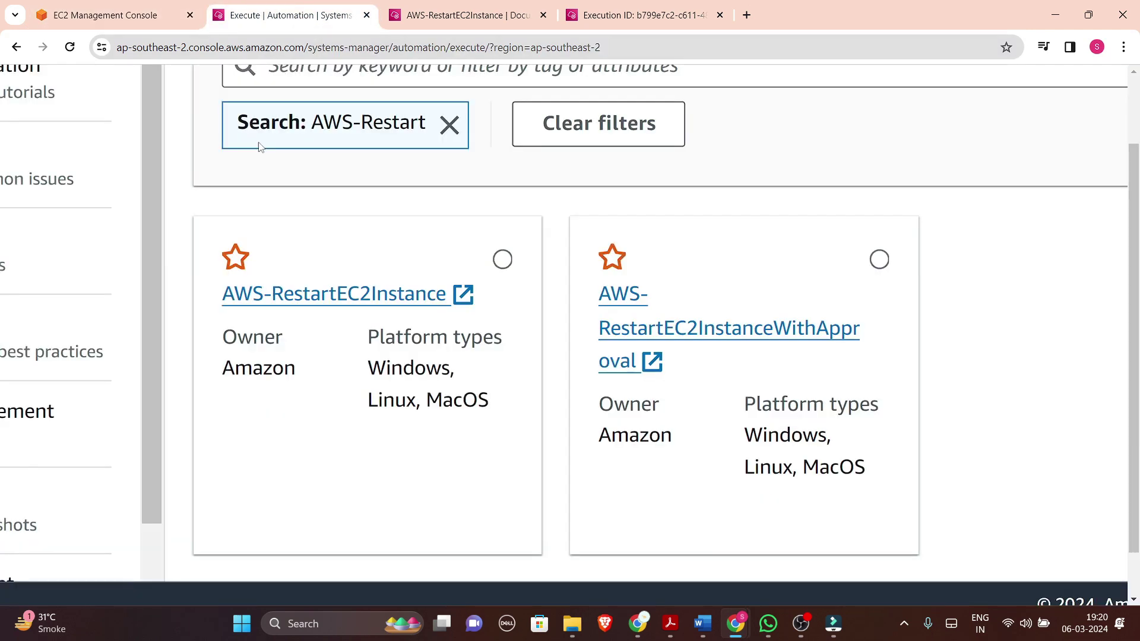
Search the AWS services for "ssm" and open Systems Manager.
click(251, 81)
text(ssm)
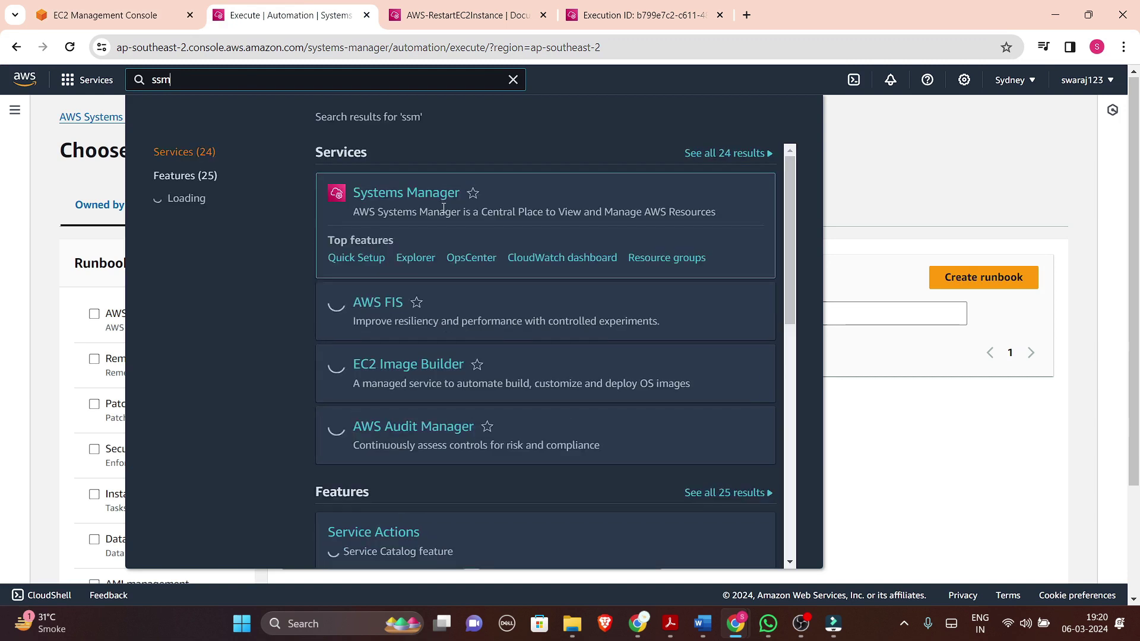
click(405, 194)
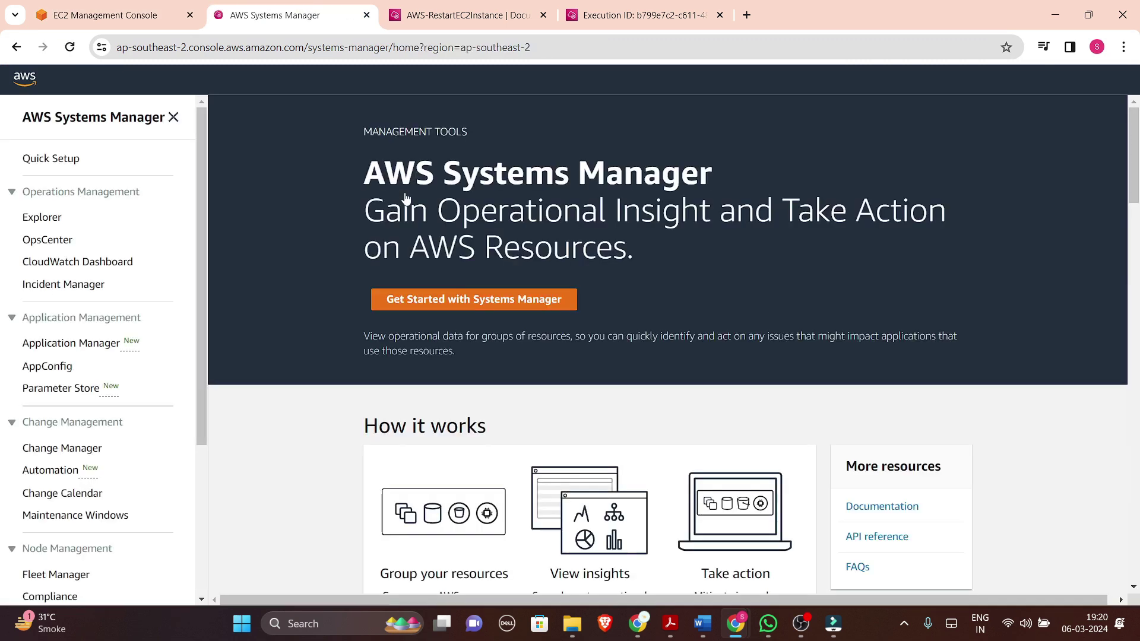
Open the Automation executions page under Change Management and close the leftover execution-detail browser tab.
ctrl+scroll(60, 252, up, 3)
scroll(48, 320, down, 4)
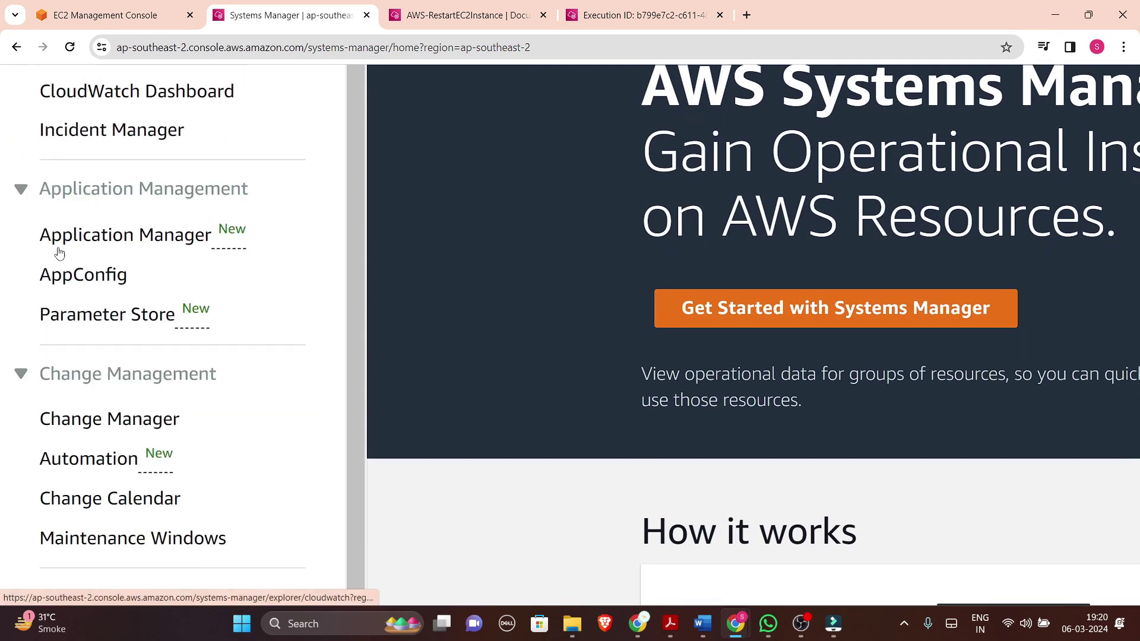
click(90, 395)
ctrl+scroll(91, 394, down, 2)
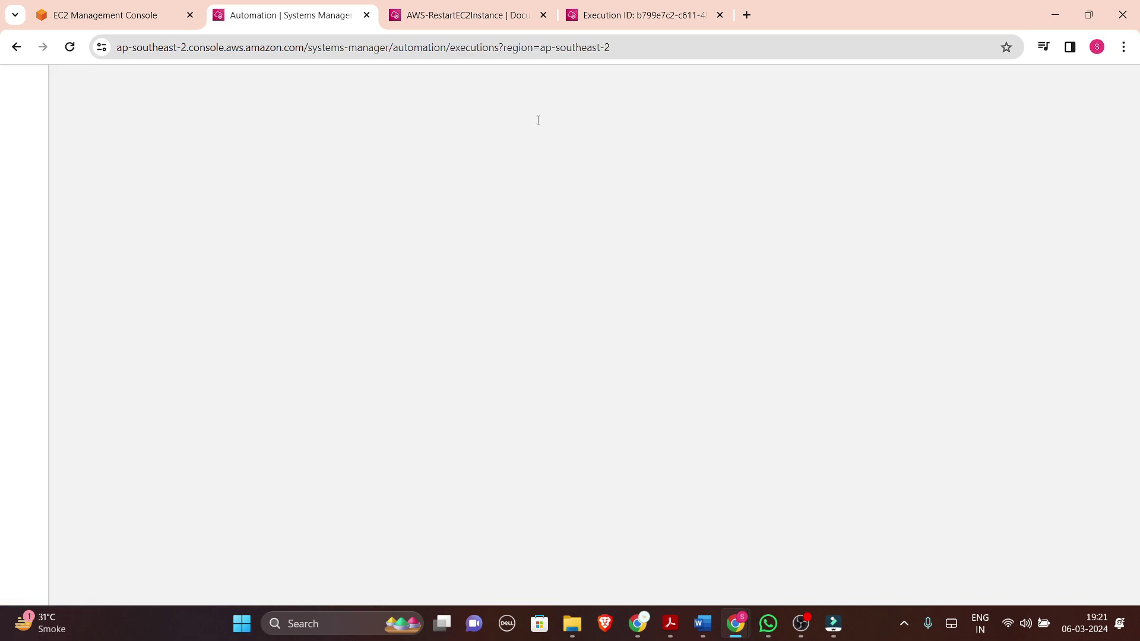
click(720, 14)
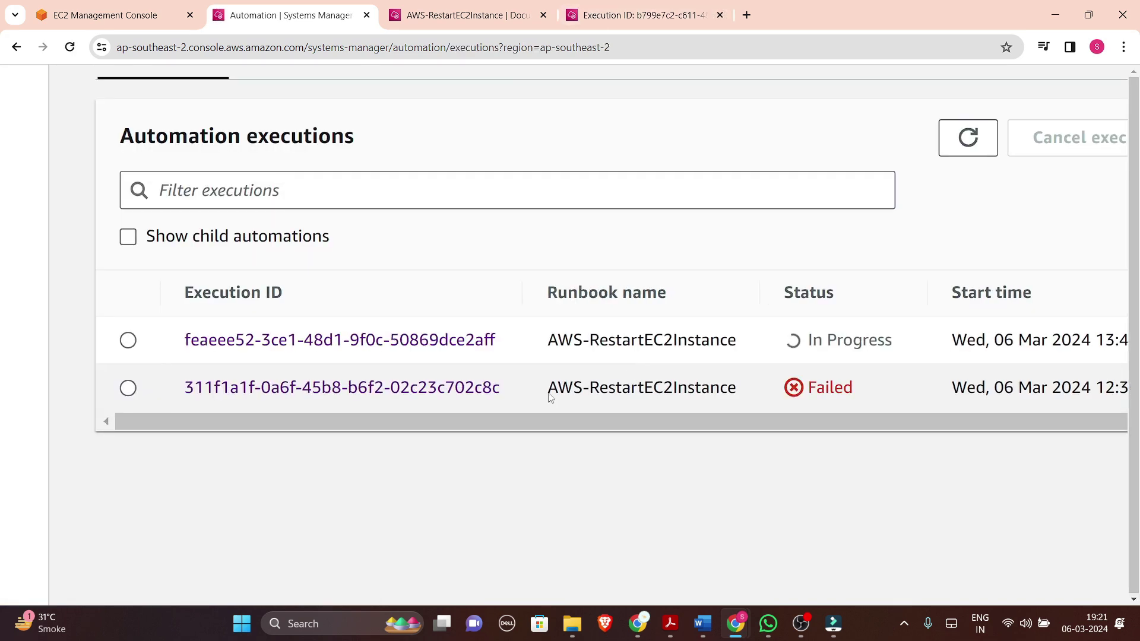
ctrl+scroll(551, 397, down, 3)
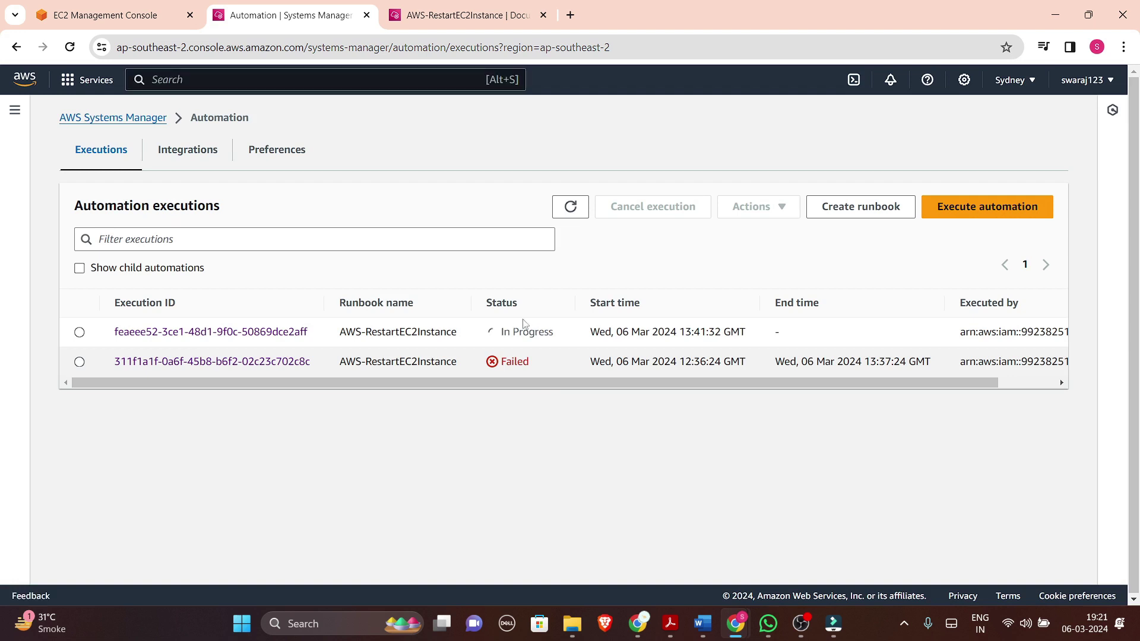
Open the in-progress AWS-RestartEC2Instance execution and cancel it.
click(80, 332)
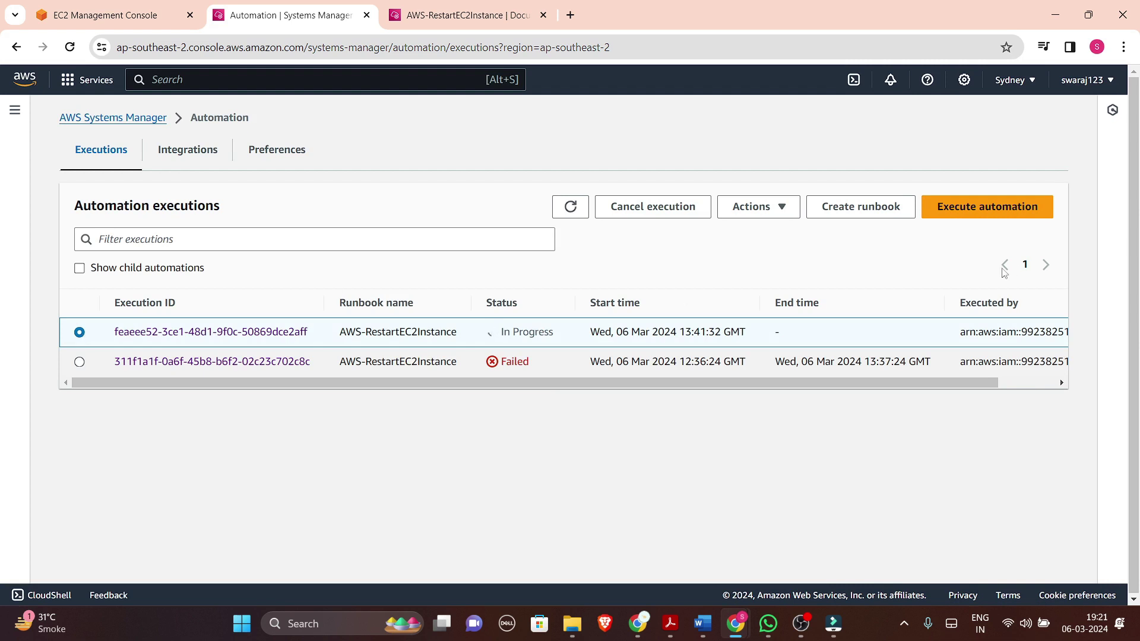
scroll(989, 323, right, 2)
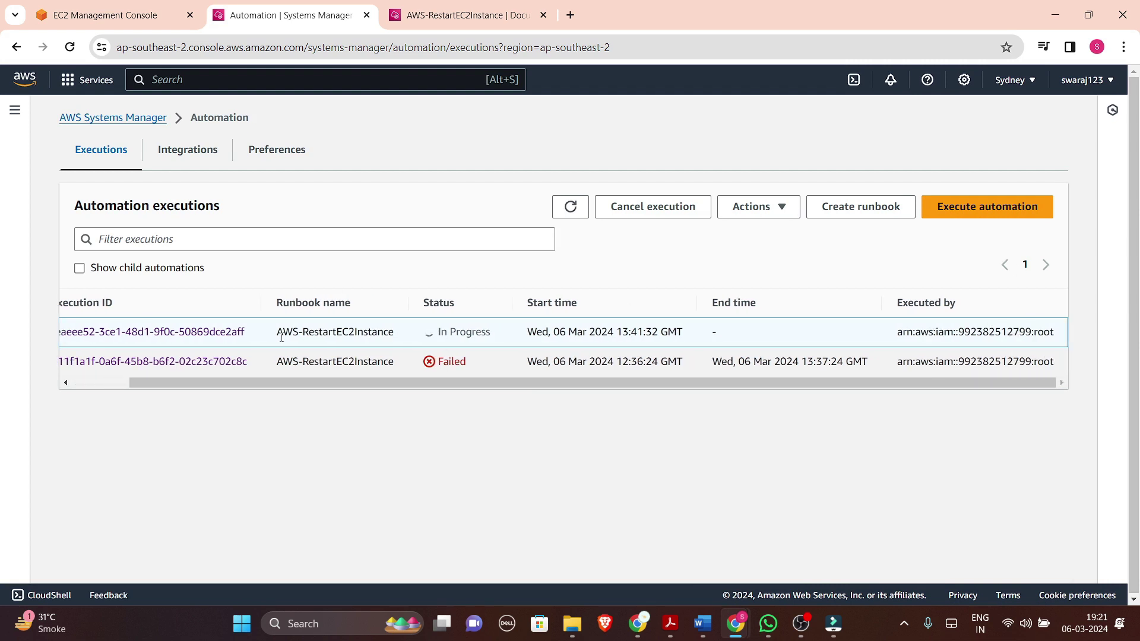
click(189, 331)
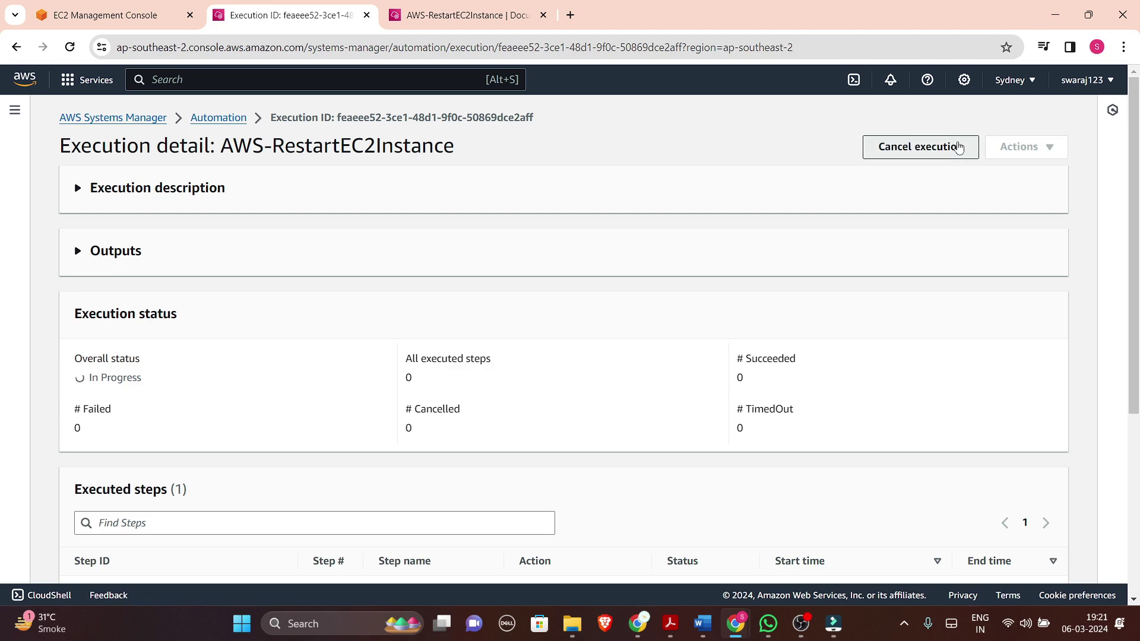
click(958, 148)
click(730, 437)
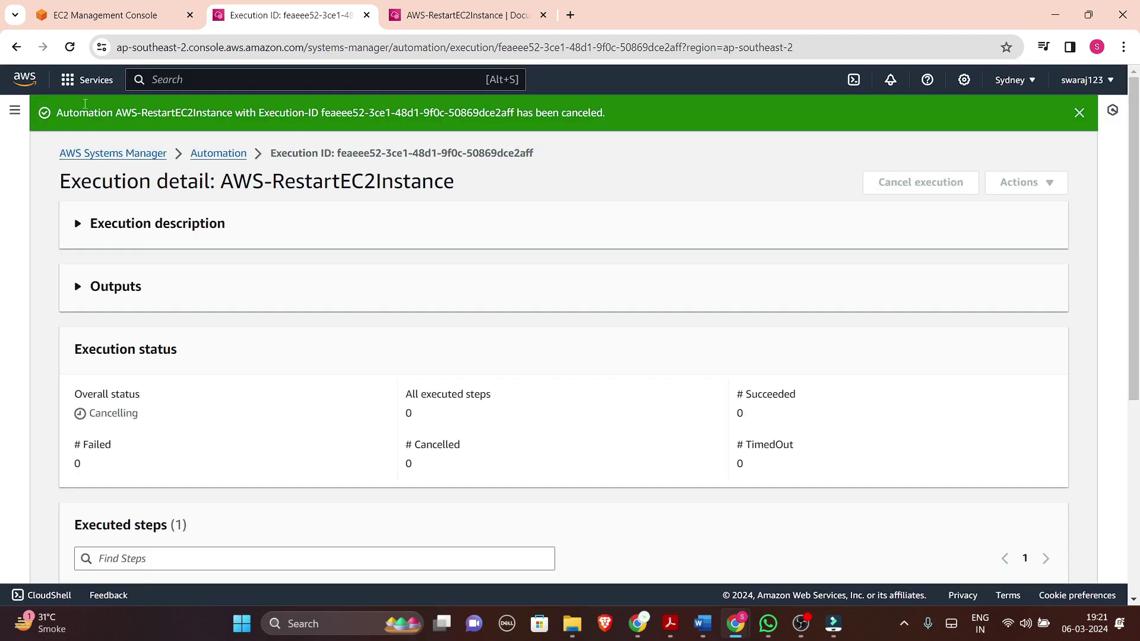
Return to the Automation executions list and start a new automation execution.
click(16, 47)
scroll(570, 297, up, 5)
scroll(570, 297, right, 5)
scroll(569, 297, down, 5)
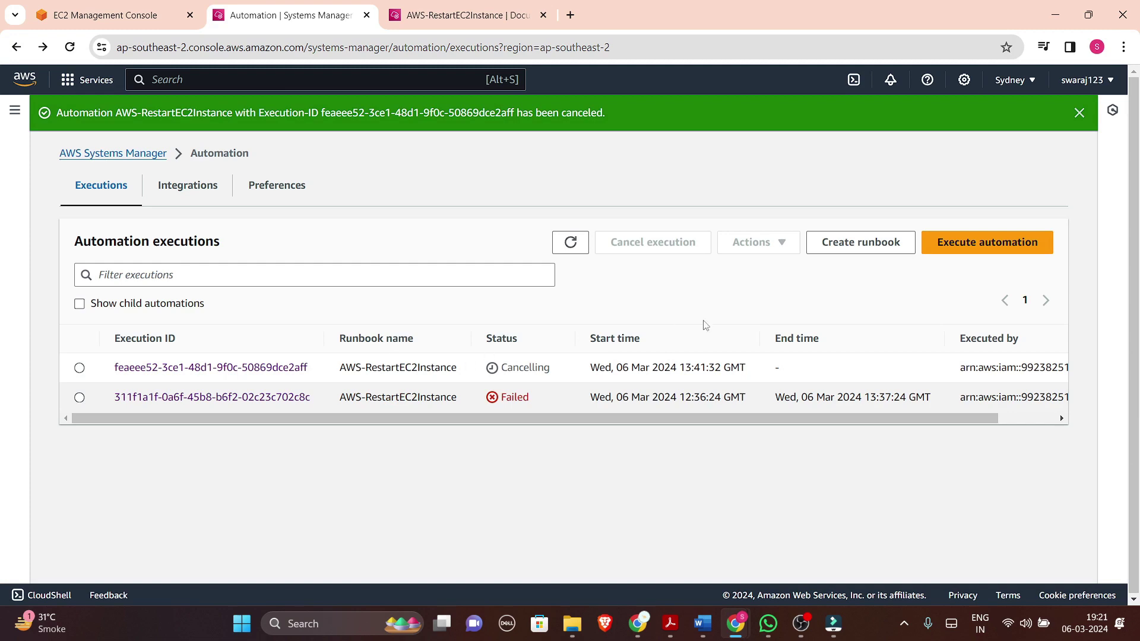
click(999, 244)
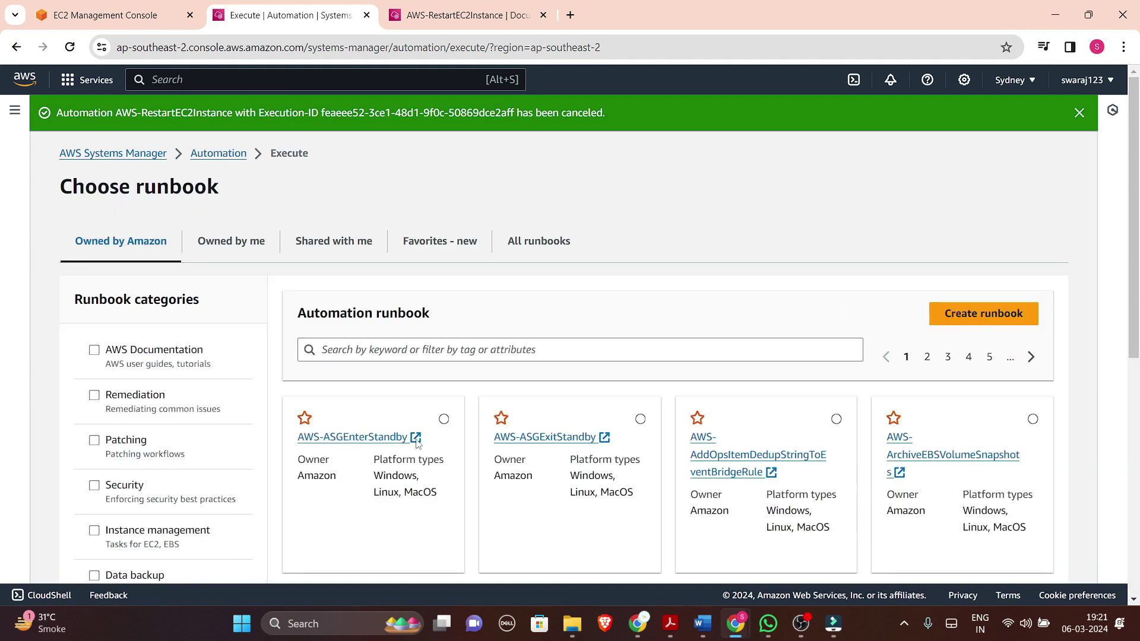
Examine the runbook categories and the Amazon-owned automation runbooks on offer.
scroll(335, 451, down, 5)
scroll(334, 451, up, 5)
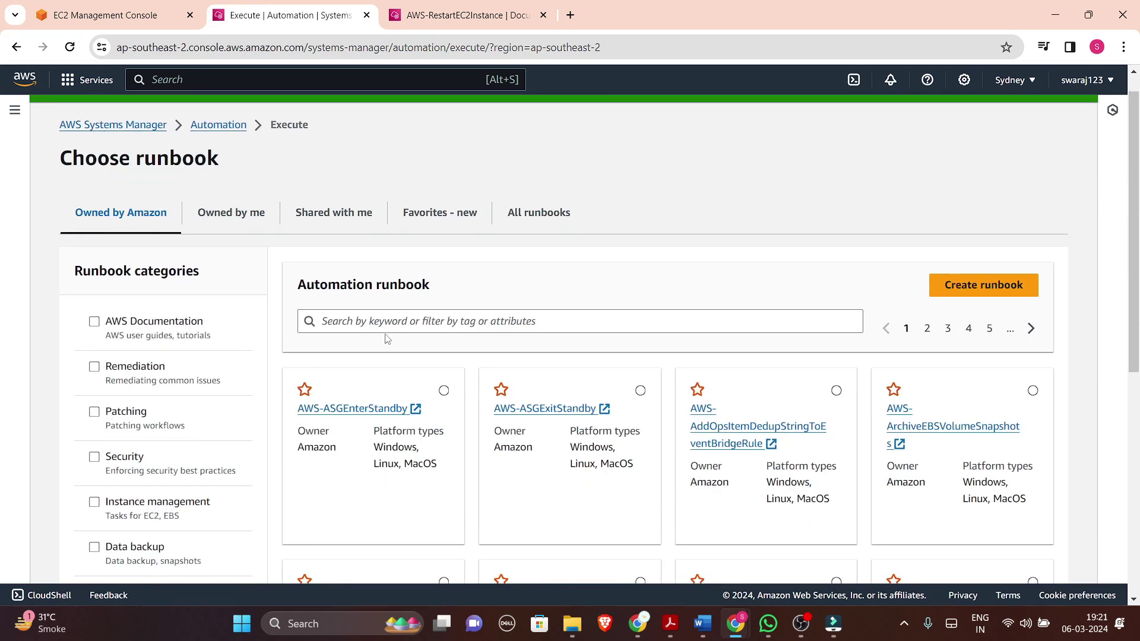
scroll(95, 336, down, 1)
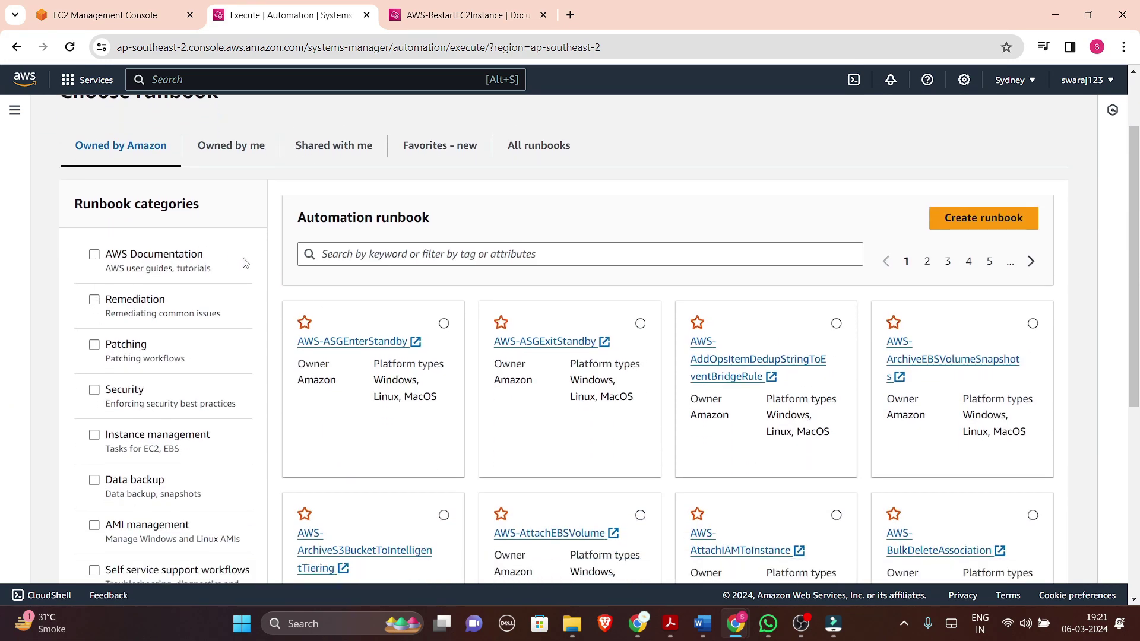
scroll(145, 368, down, 1)
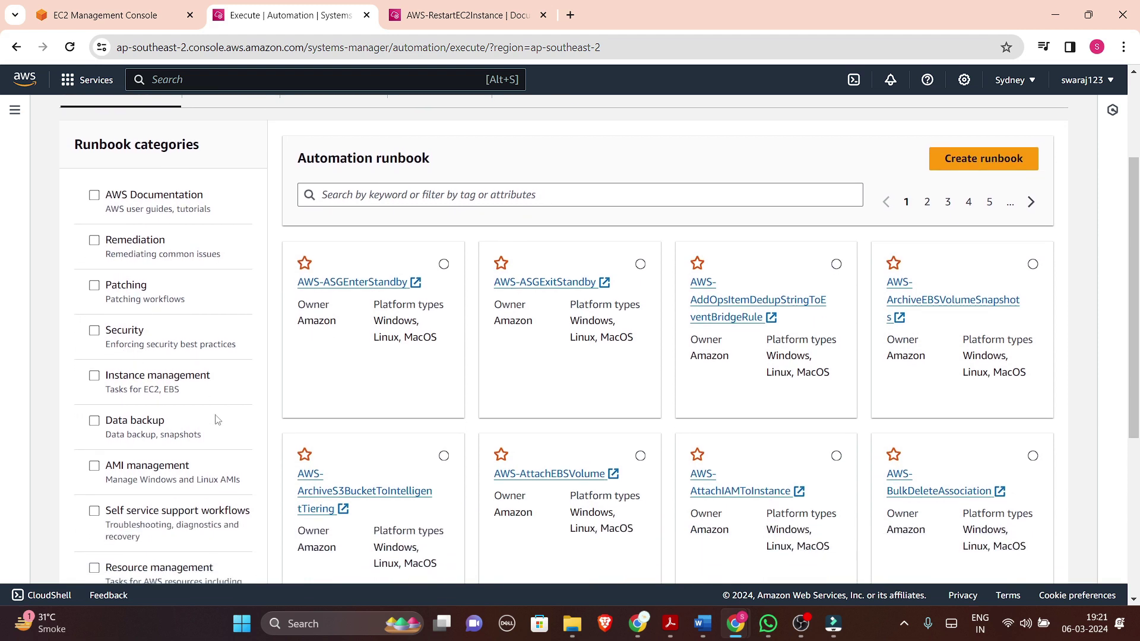
scroll(226, 403, down, 1)
scroll(241, 391, down, 1)
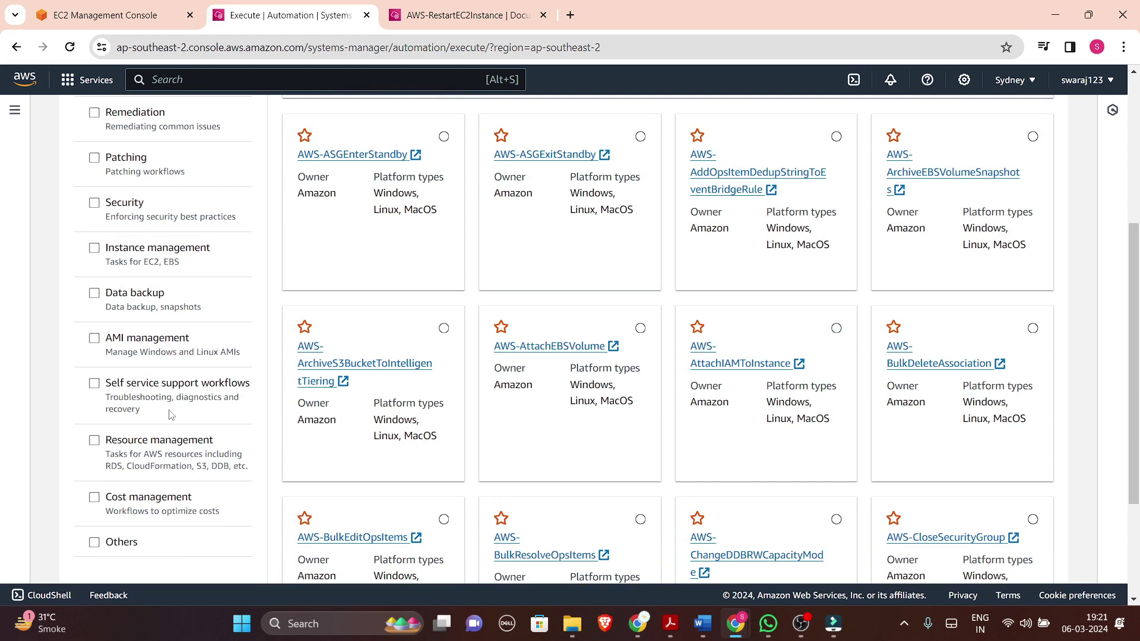
scroll(205, 474, down, 1)
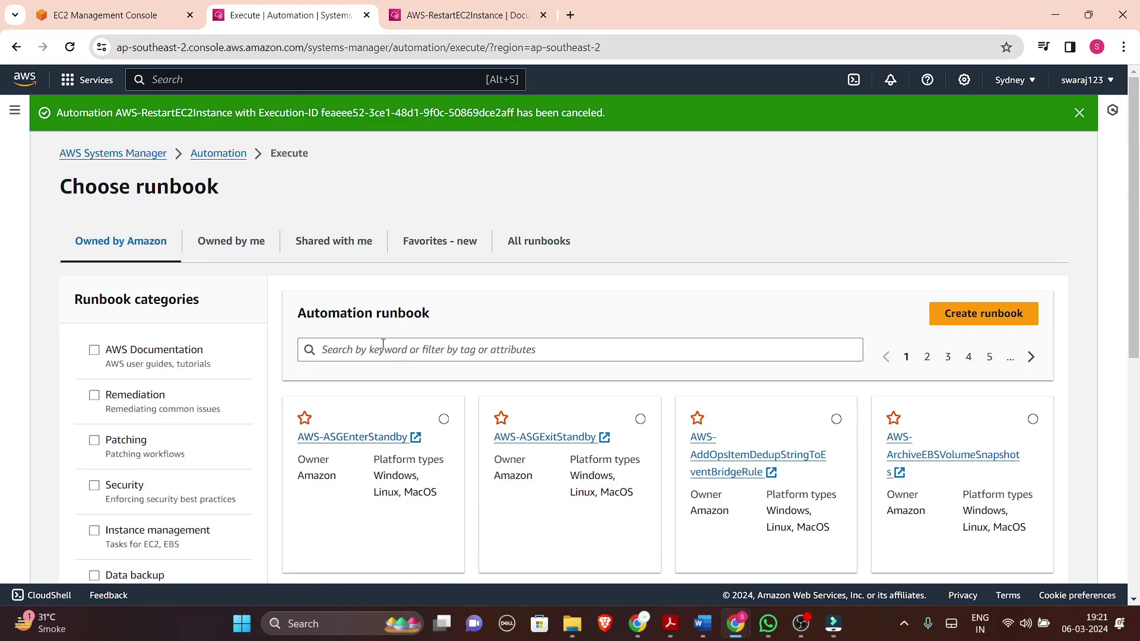
Filter the Amazon-owned runbooks by the keyword AWS-RESTART and open the AWS-RestartEC2Instance document.
click(386, 351)
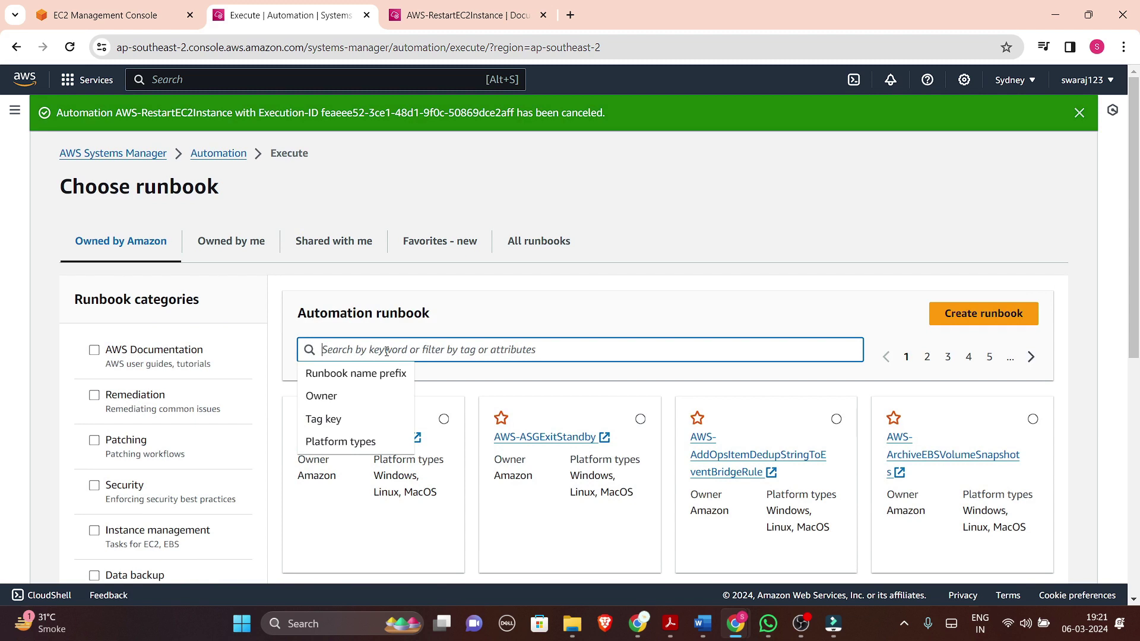
text(AWS-RESTART)
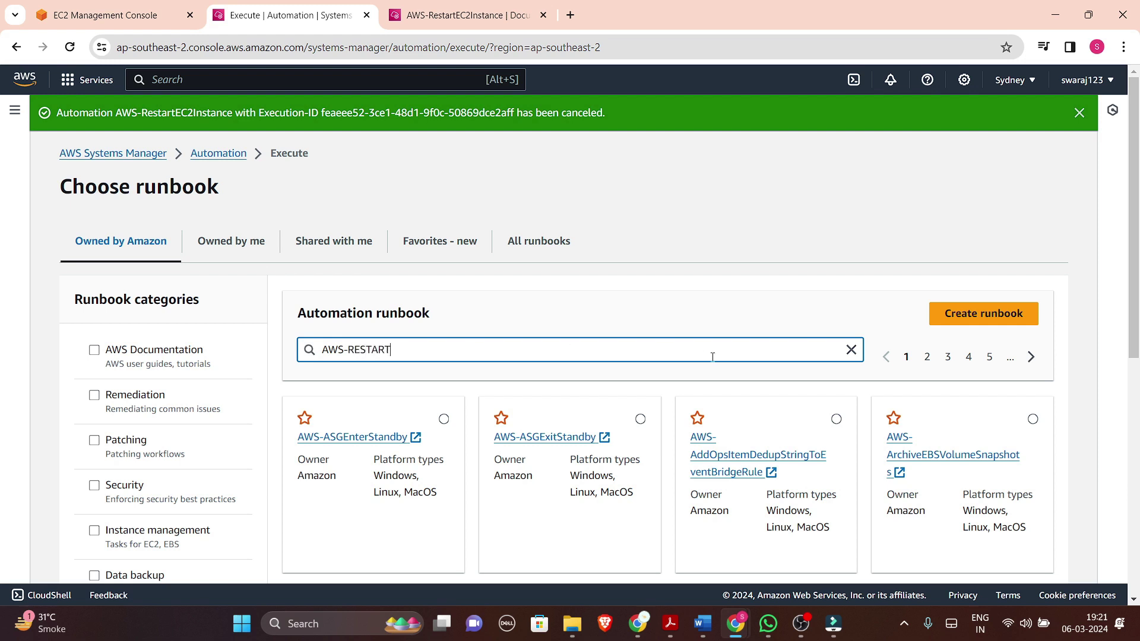
key(Return)
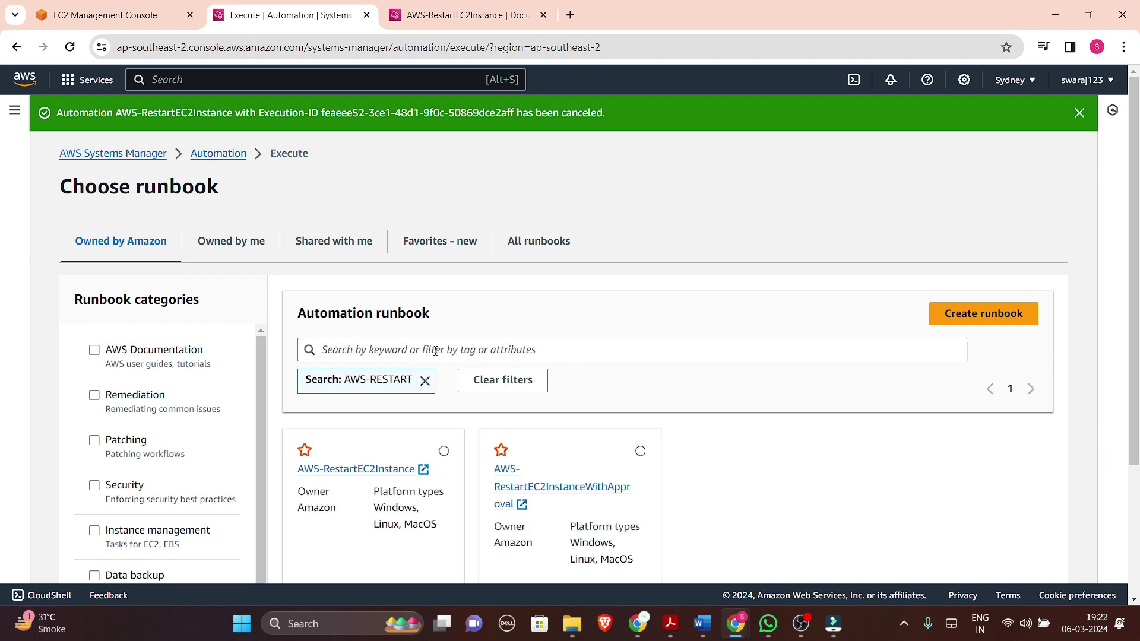
scroll(410, 471, down, 2)
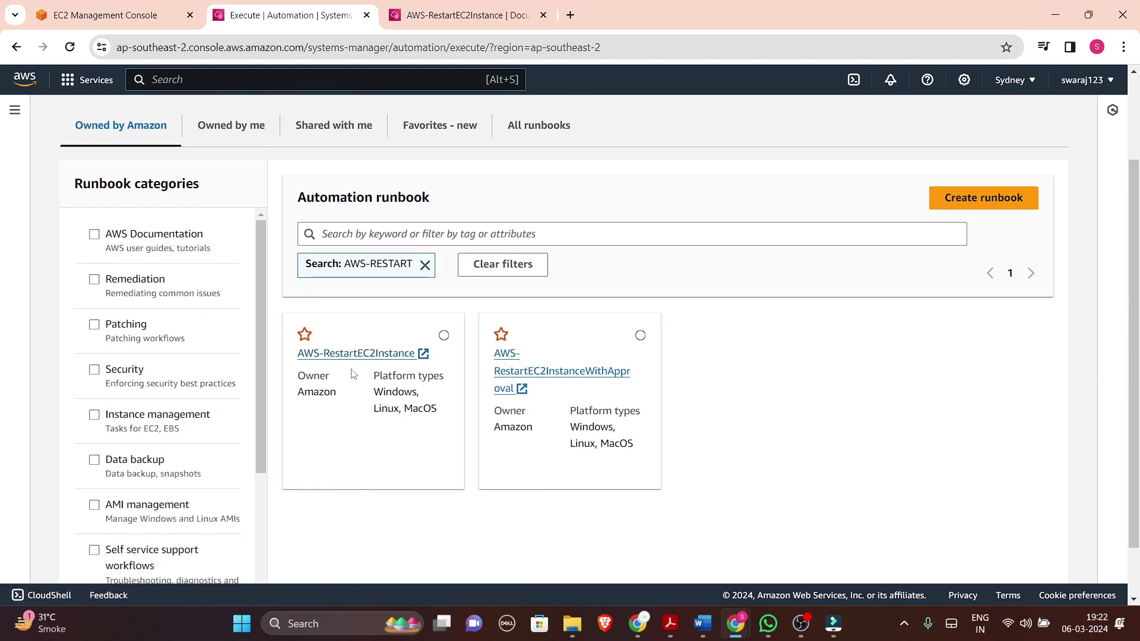
click(357, 352)
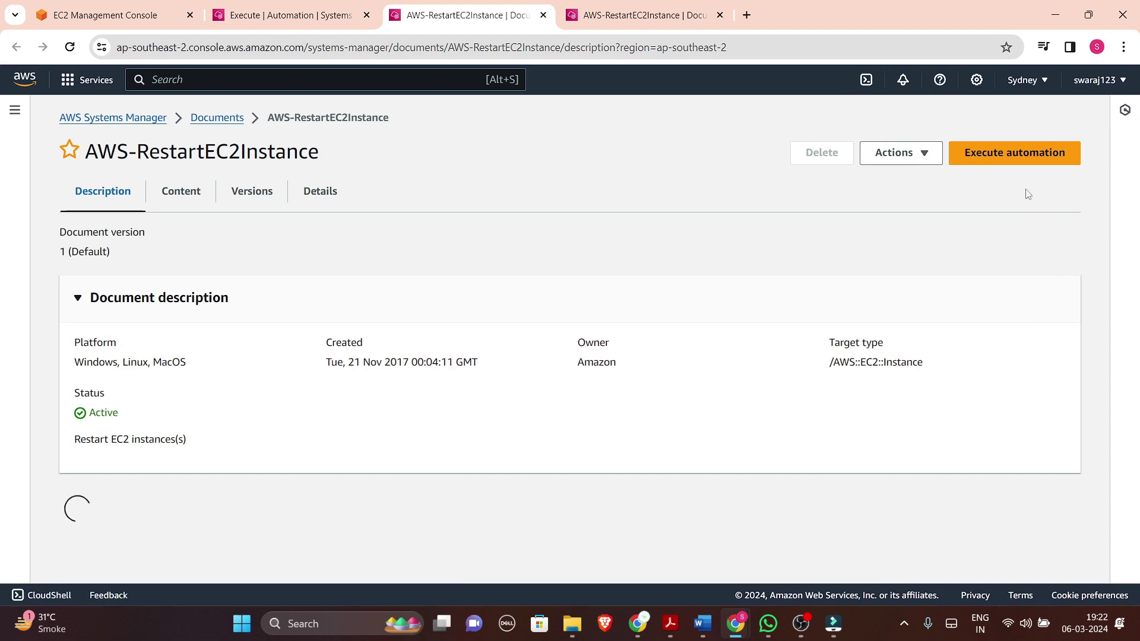
Open the execution form for the AWS-RestartEC2Instance runbook and review its execution modes, runbook details and input parameters.
click(990, 158)
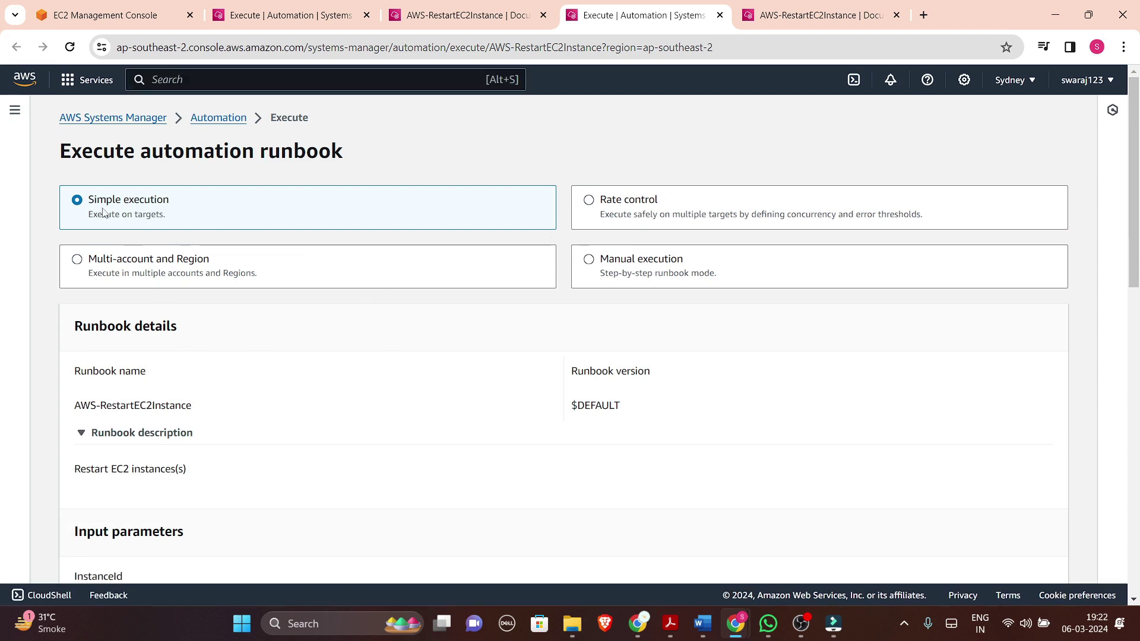
scroll(104, 210, up, 5)
scroll(104, 210, down, 5)
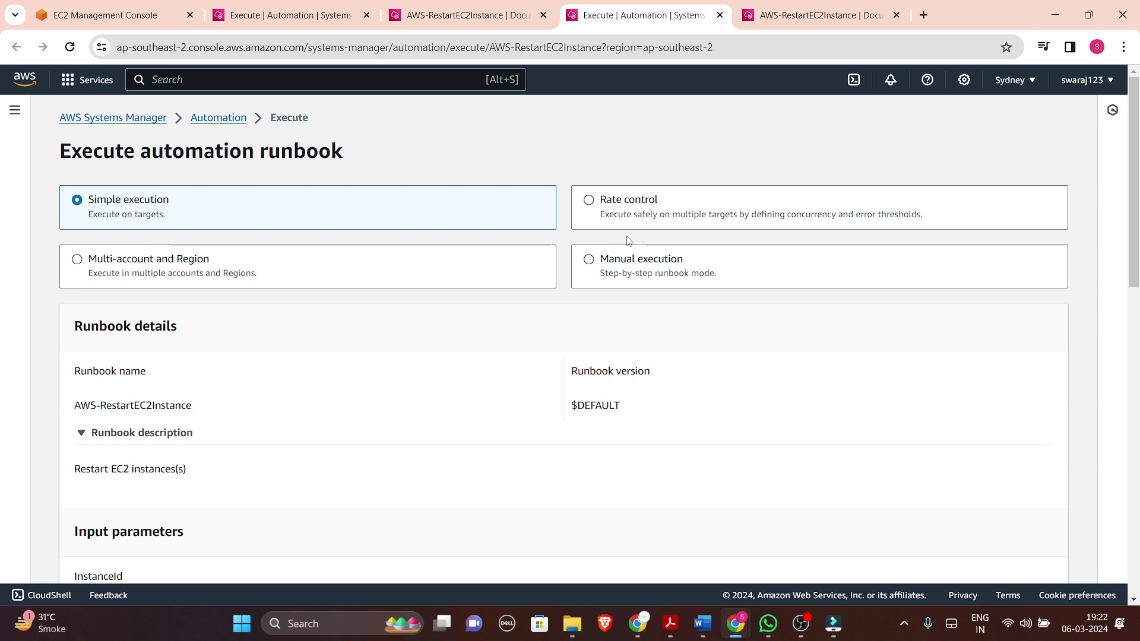
scroll(374, 482, down, 2)
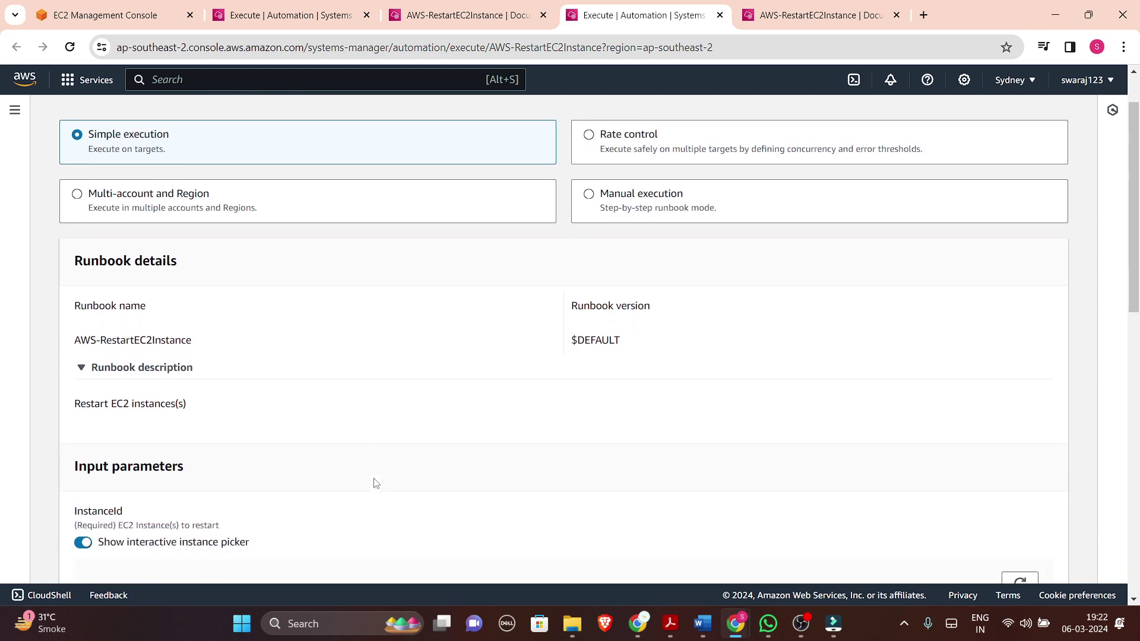
scroll(374, 482, down, 2)
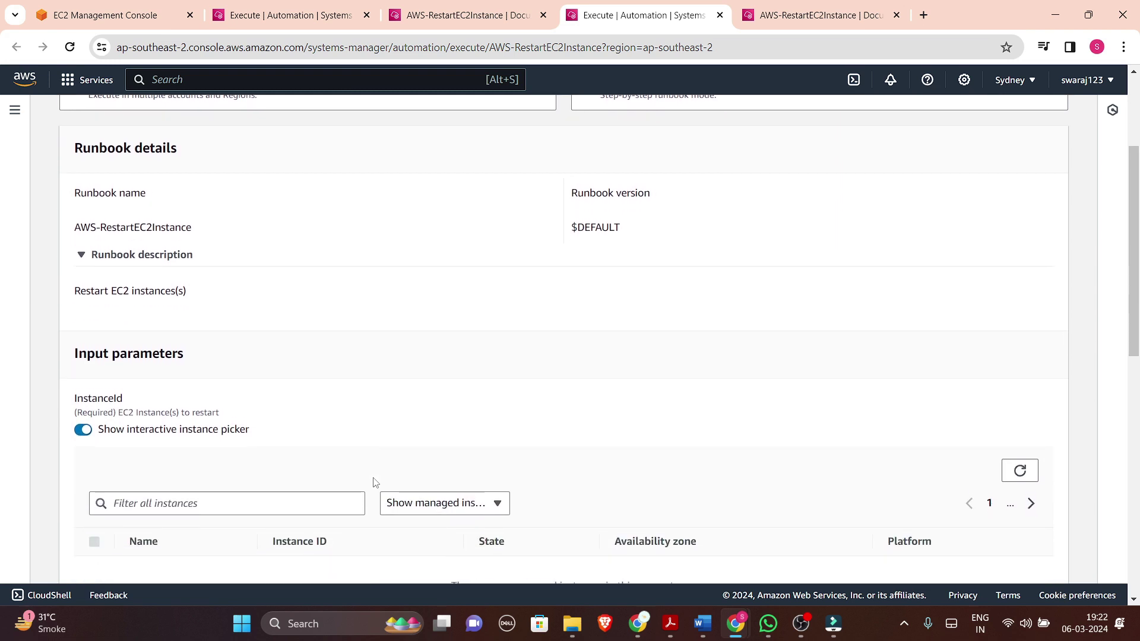
scroll(415, 356, up, 4)
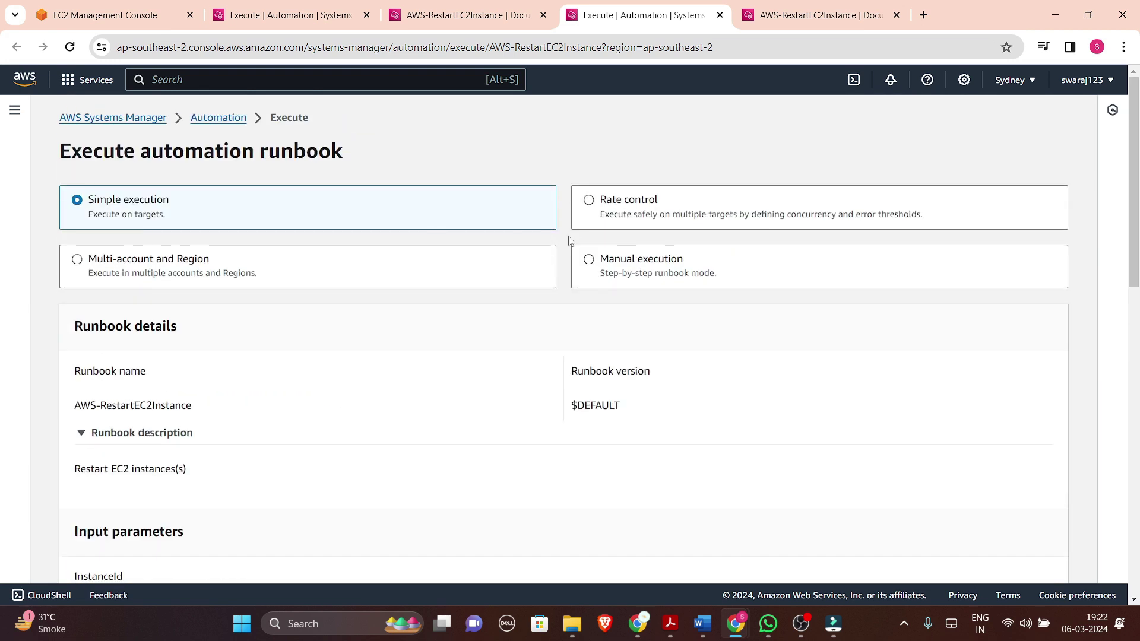
Choose Rate control execution and set the target parameter to InstanceId.
click(598, 212)
scroll(596, 212, down, 5)
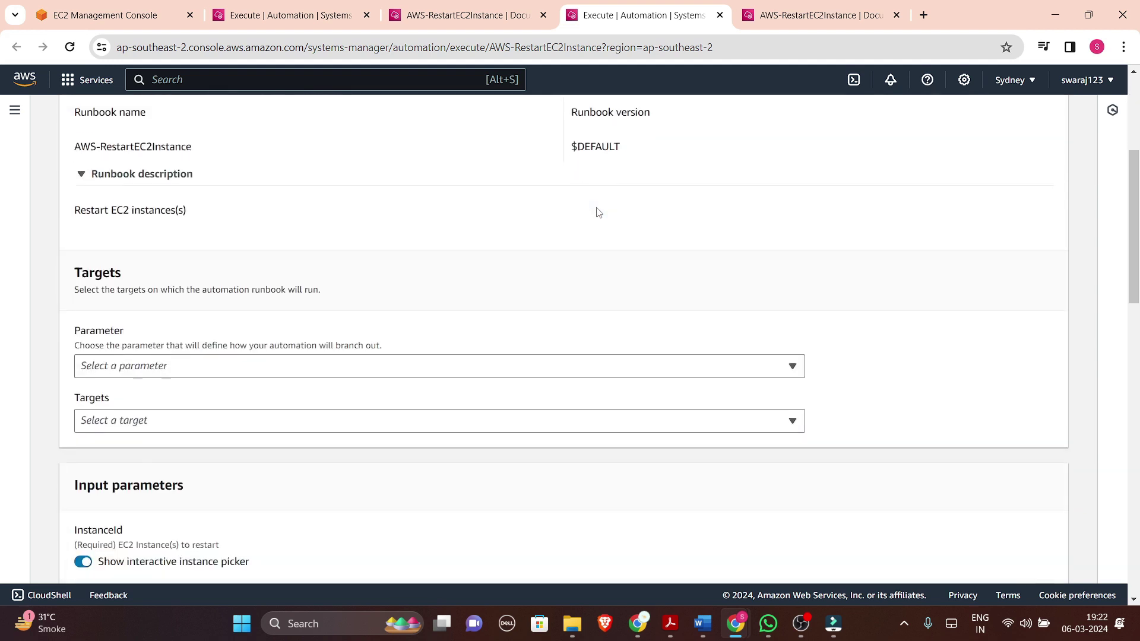
click(111, 344)
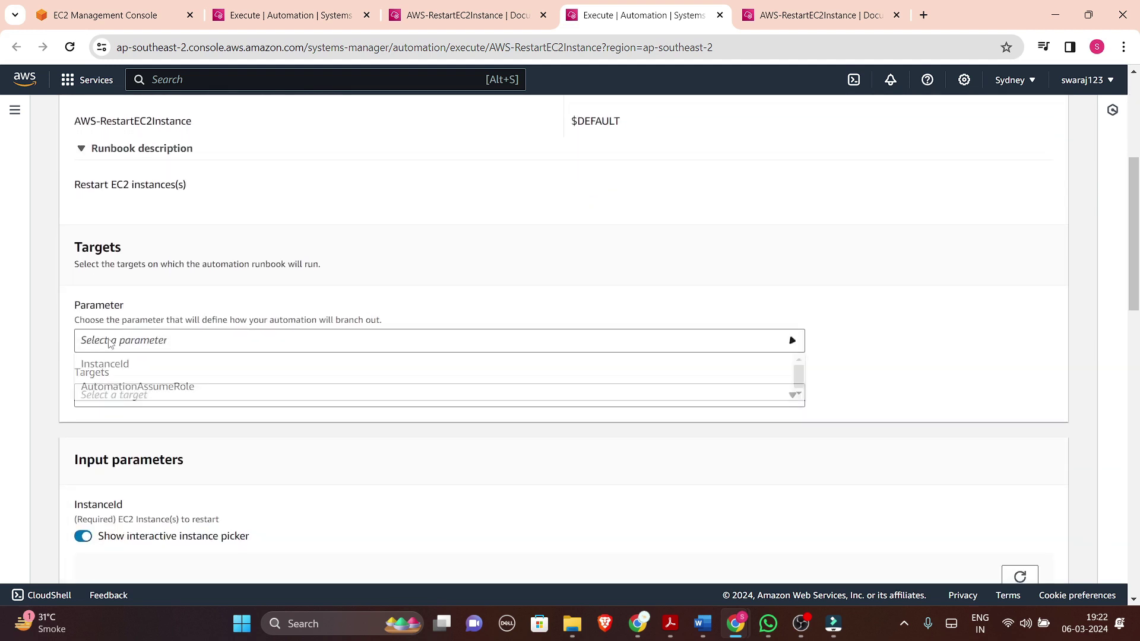
click(112, 371)
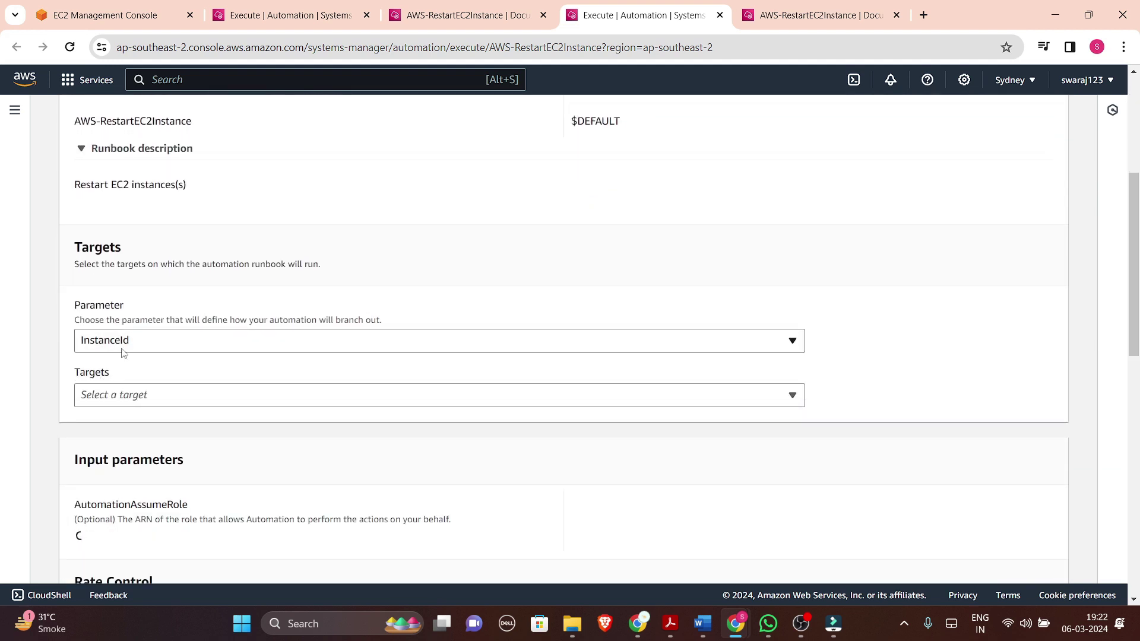
click(123, 349)
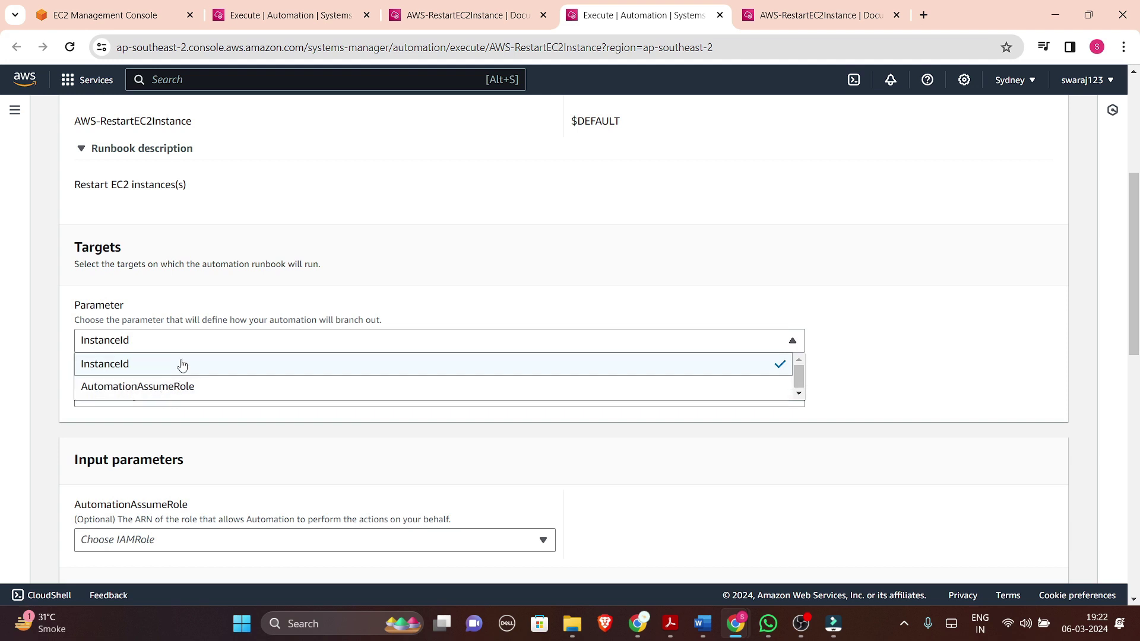
click(180, 364)
Set the runbook's targets to All instances.
click(159, 396)
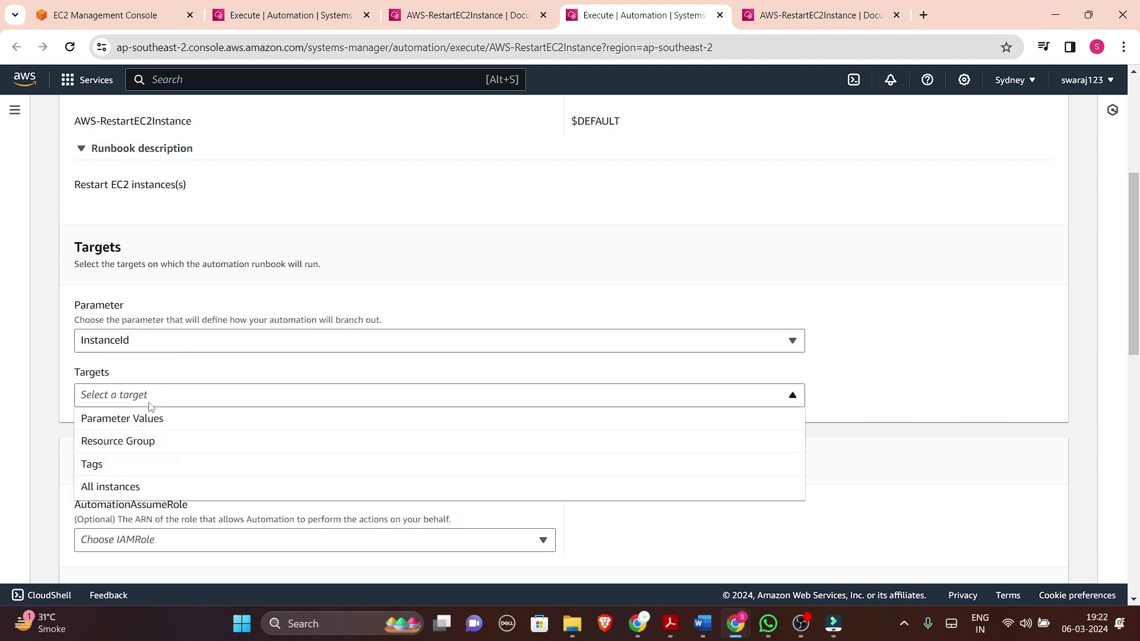
scroll(148, 404, down, 2)
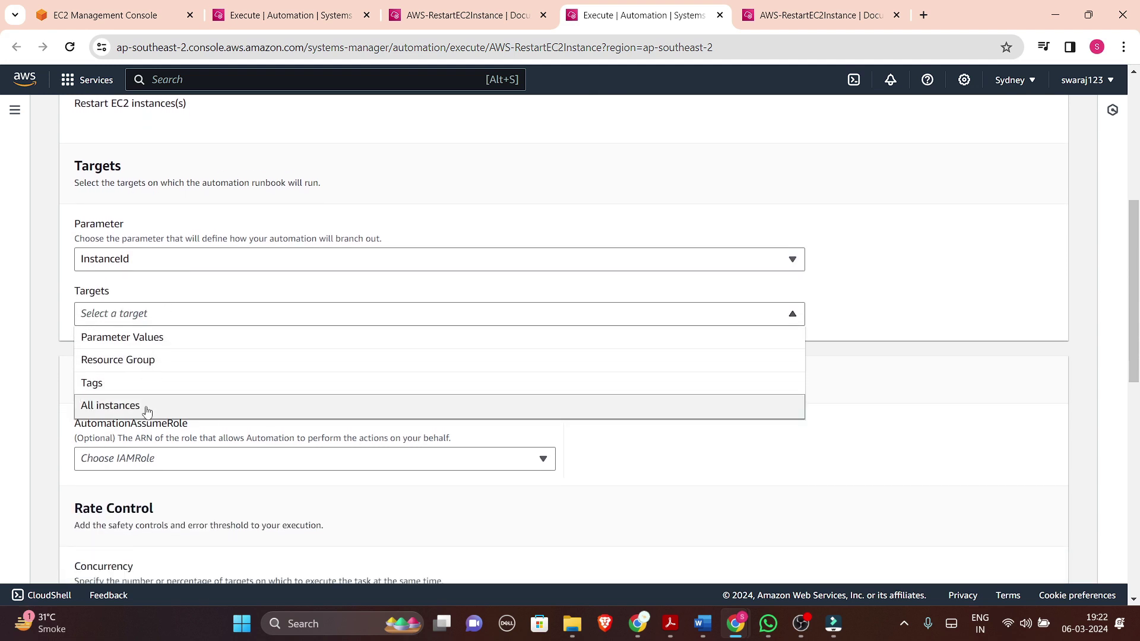
click(147, 411)
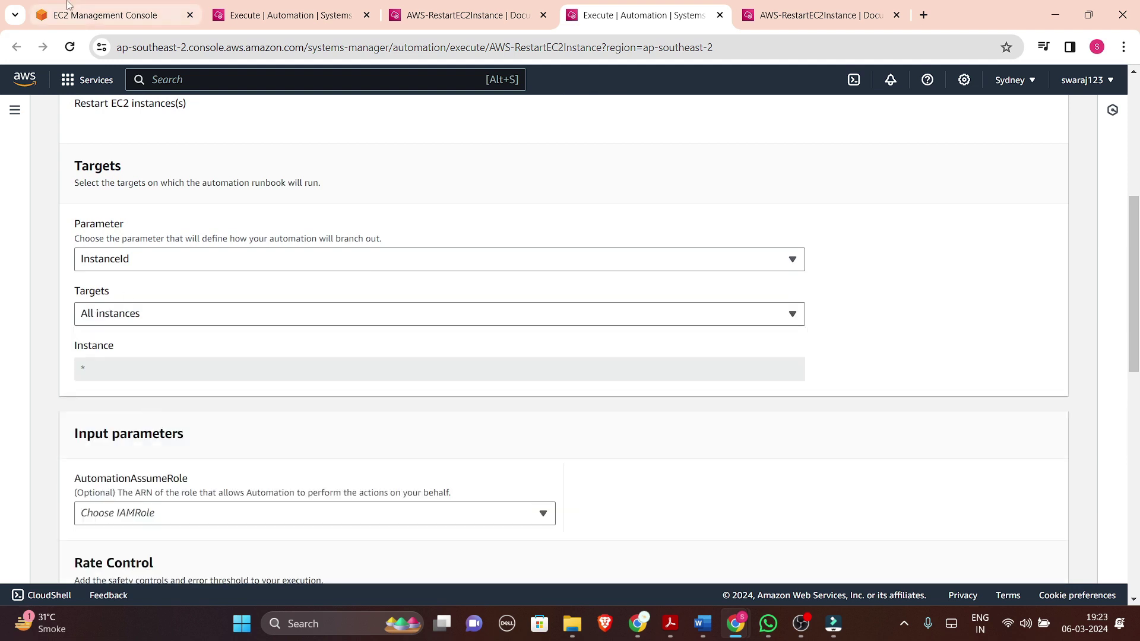
scroll(238, 415, down, 2)
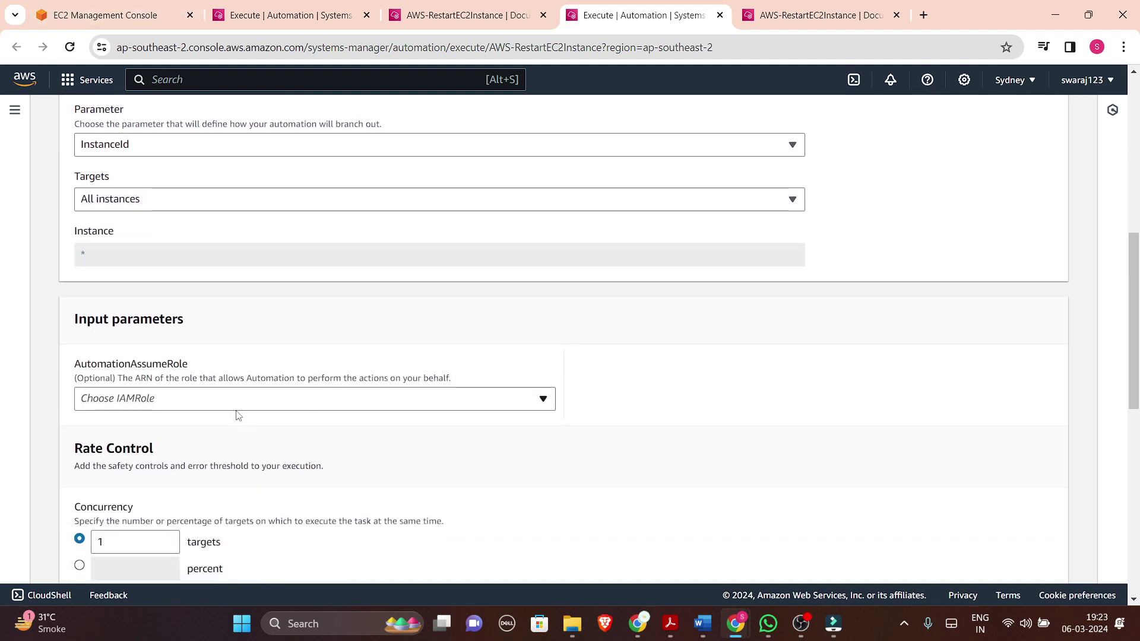
Keep concurrency at 1 target and the error threshold at 1 error, and execute the runbook without a CloudWatch alarm or tags.
scroll(155, 398, down, 3)
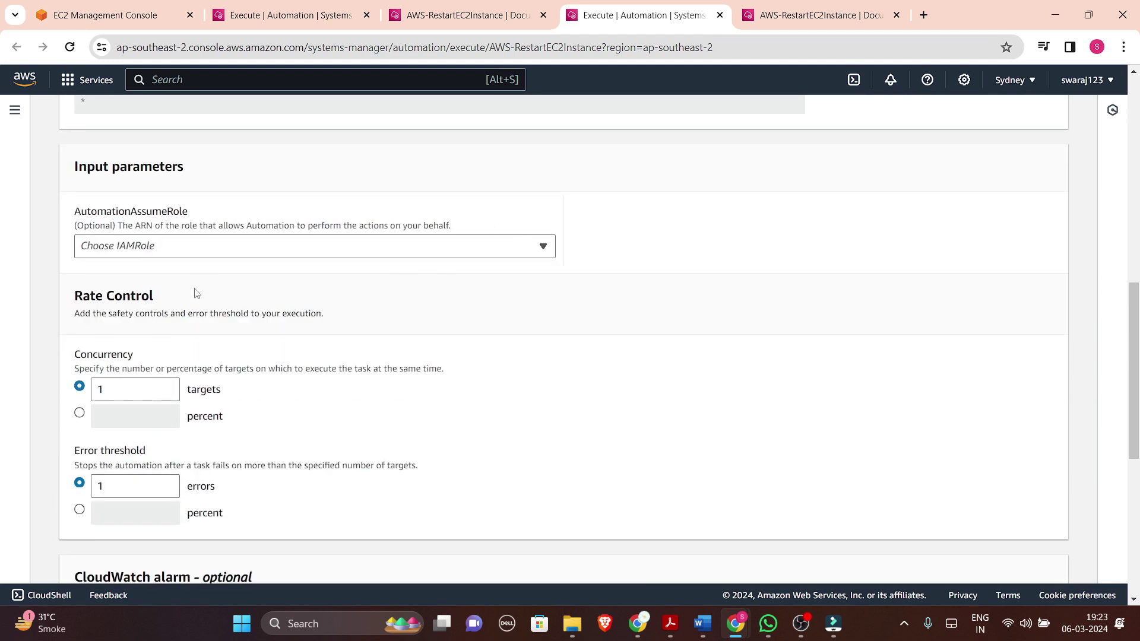
scroll(197, 293, down, 2)
click(125, 269)
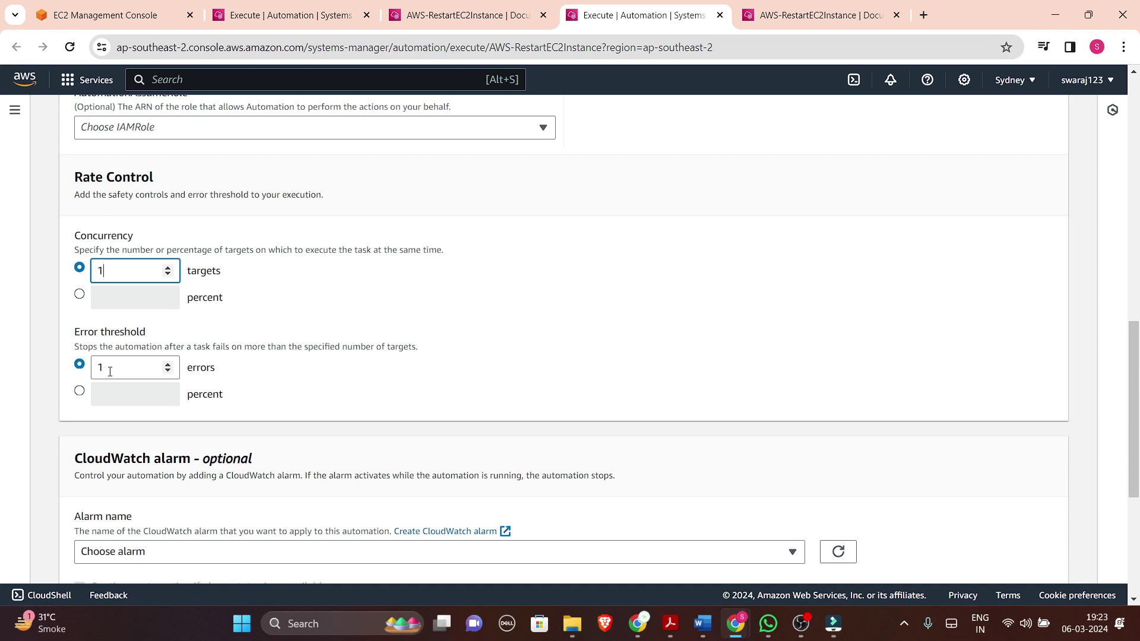
scroll(110, 372, down, 1)
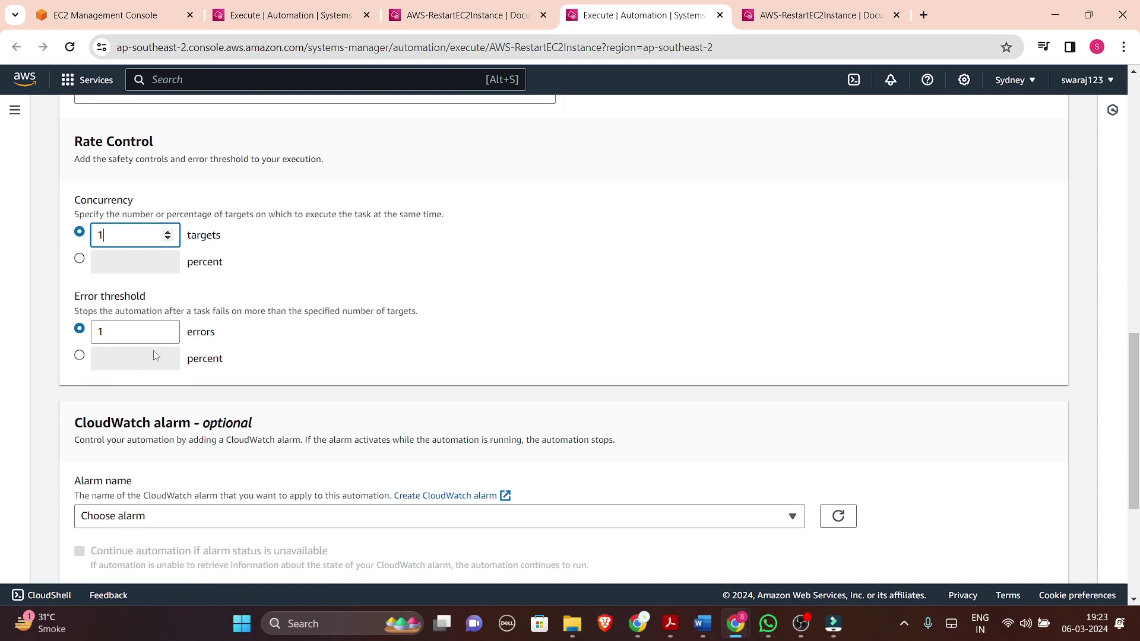
click(351, 336)
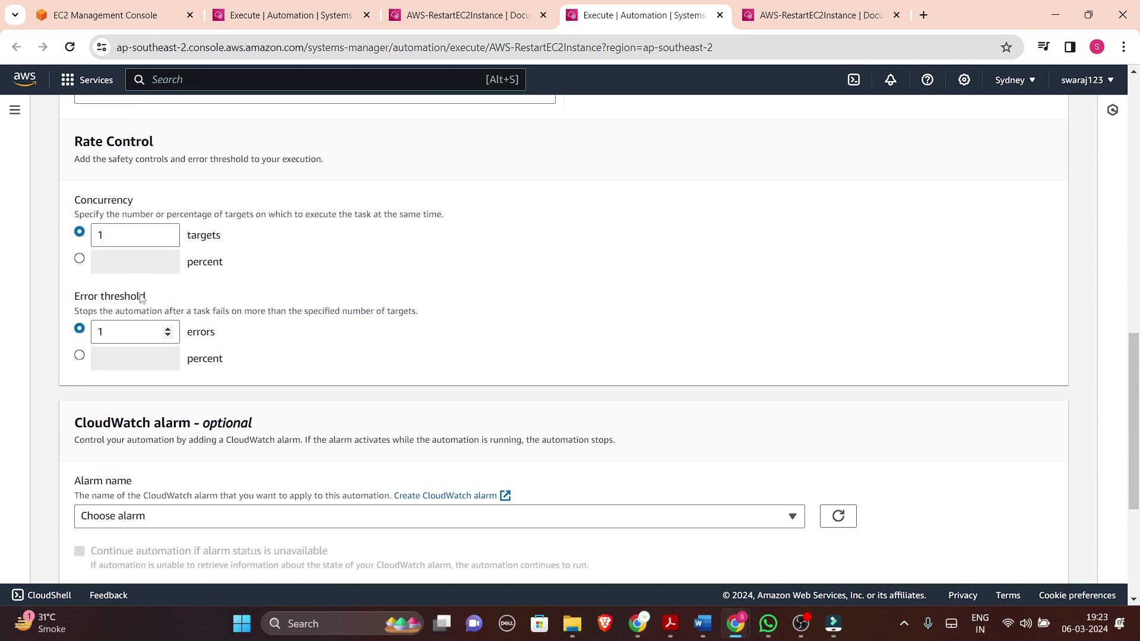
scroll(125, 225, down, 3)
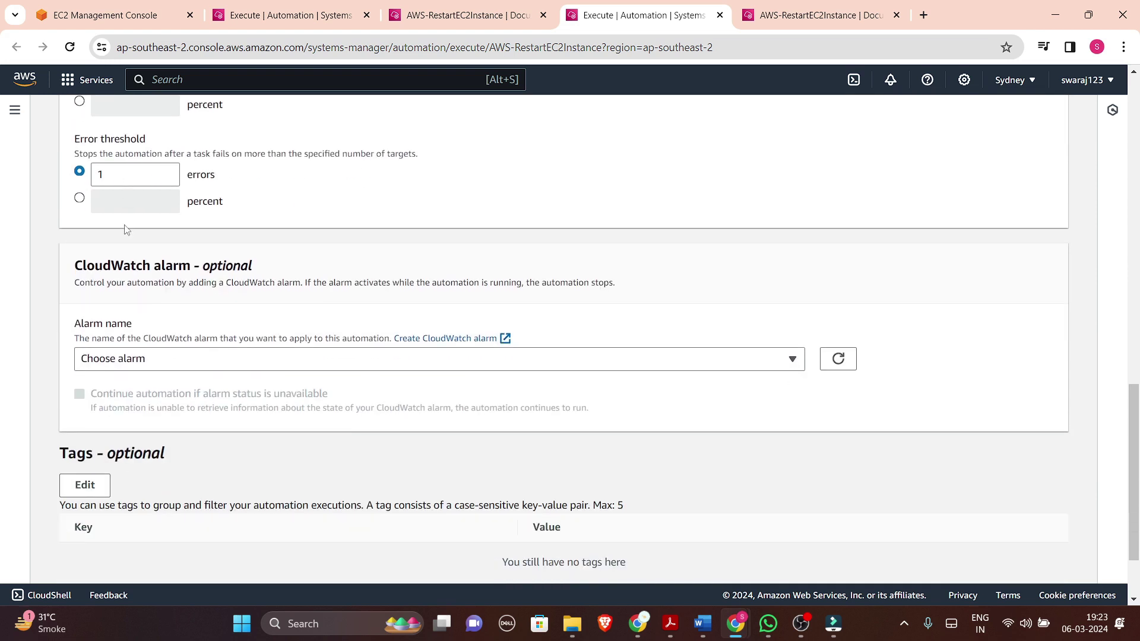
scroll(125, 226, down, 2)
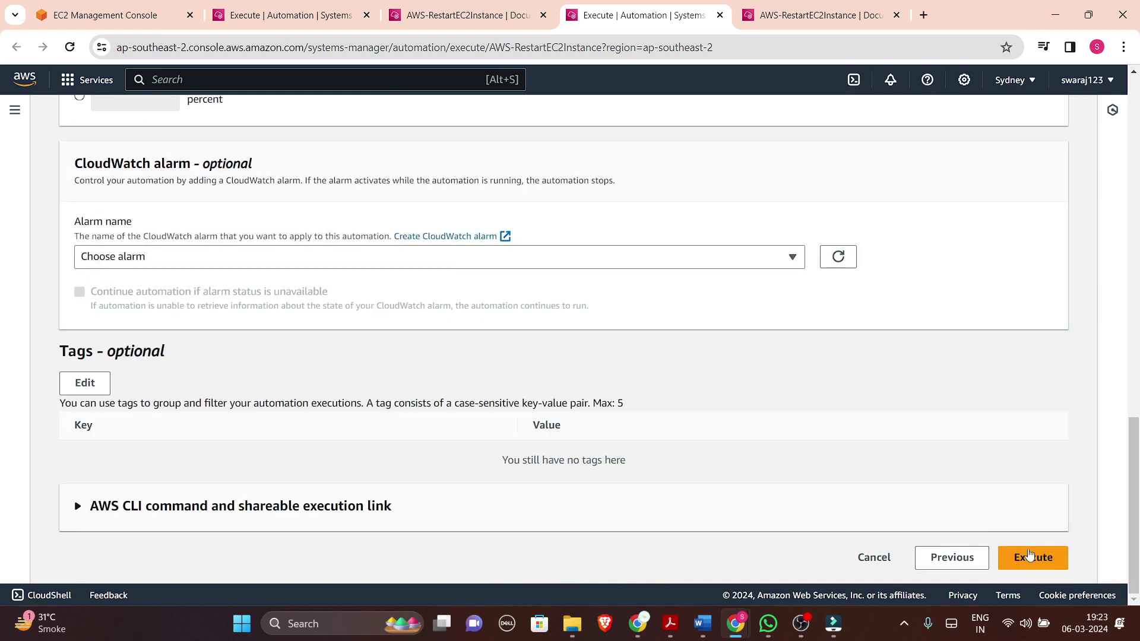
click(1039, 559)
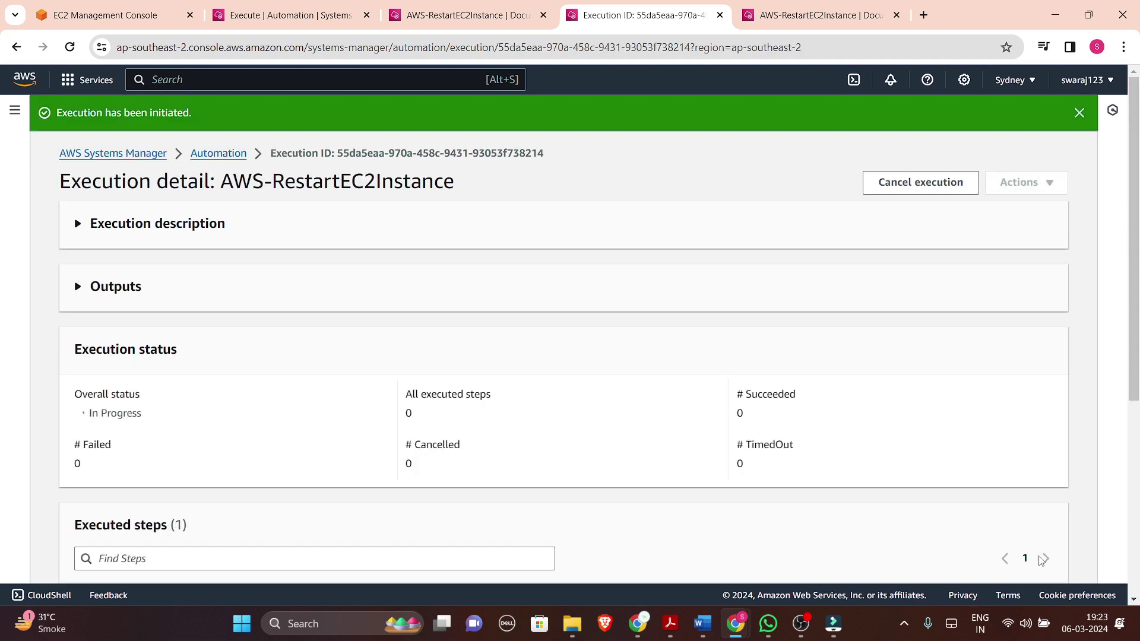
Look at the Insta1 instance summary in EC2 and review the details of the AWS-RestartEC2Instance document.
click(130, 6)
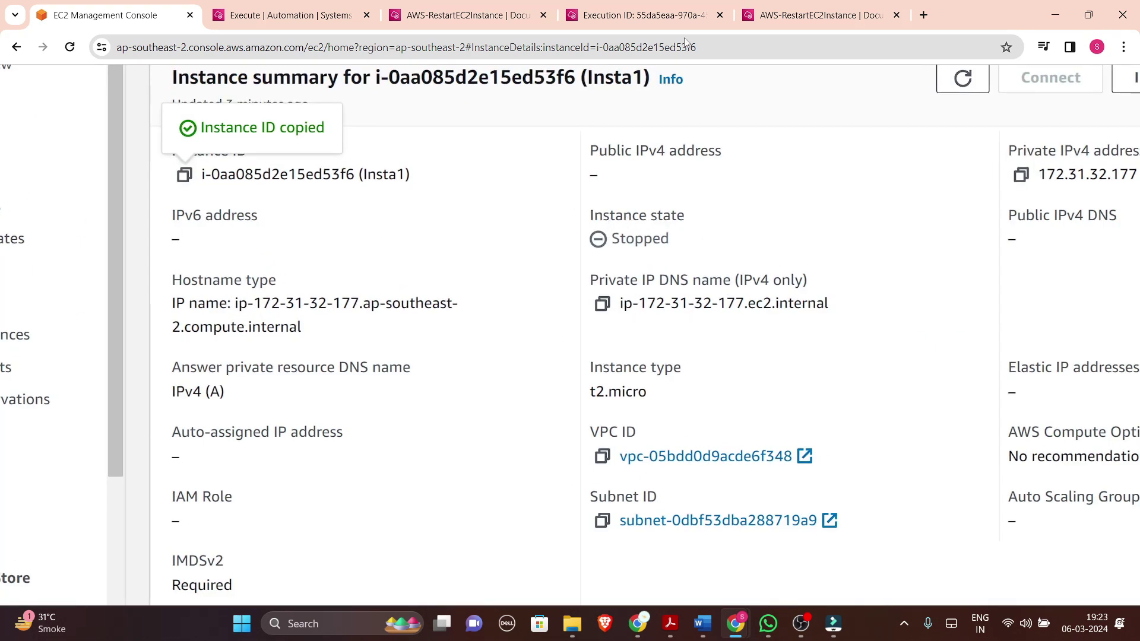
click(819, 14)
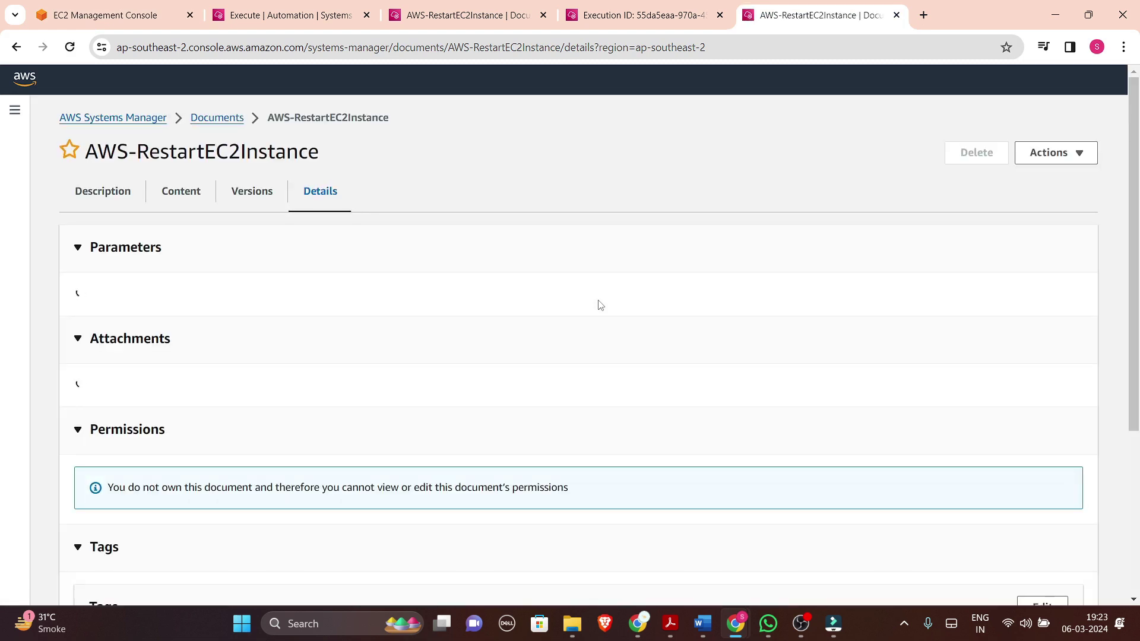
scroll(600, 304, down, 8)
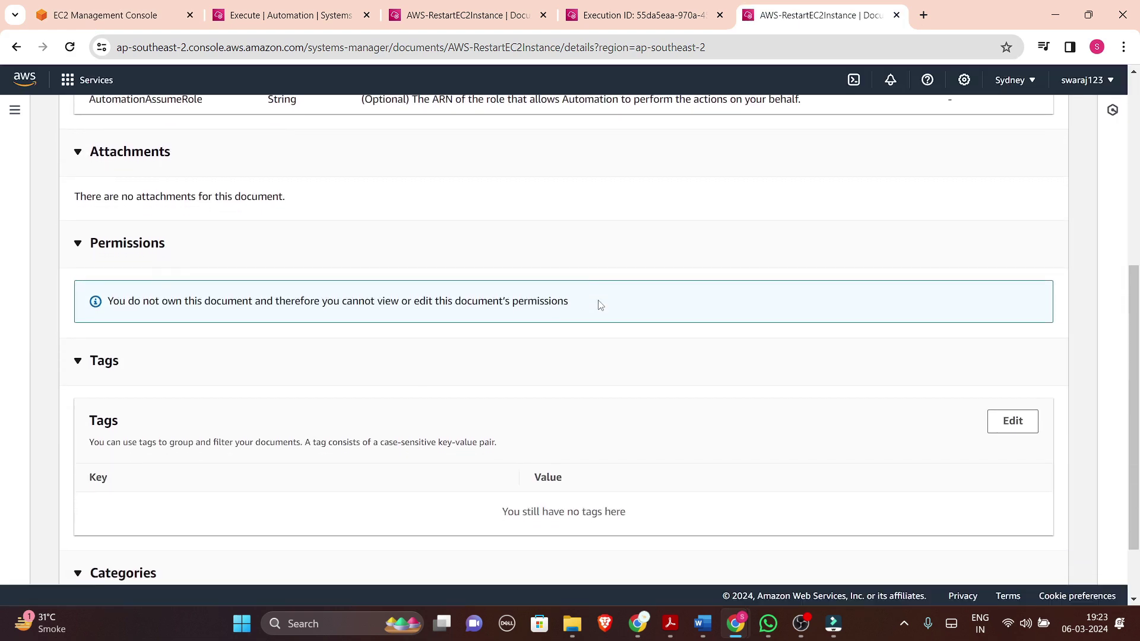
scroll(600, 306, up, 7)
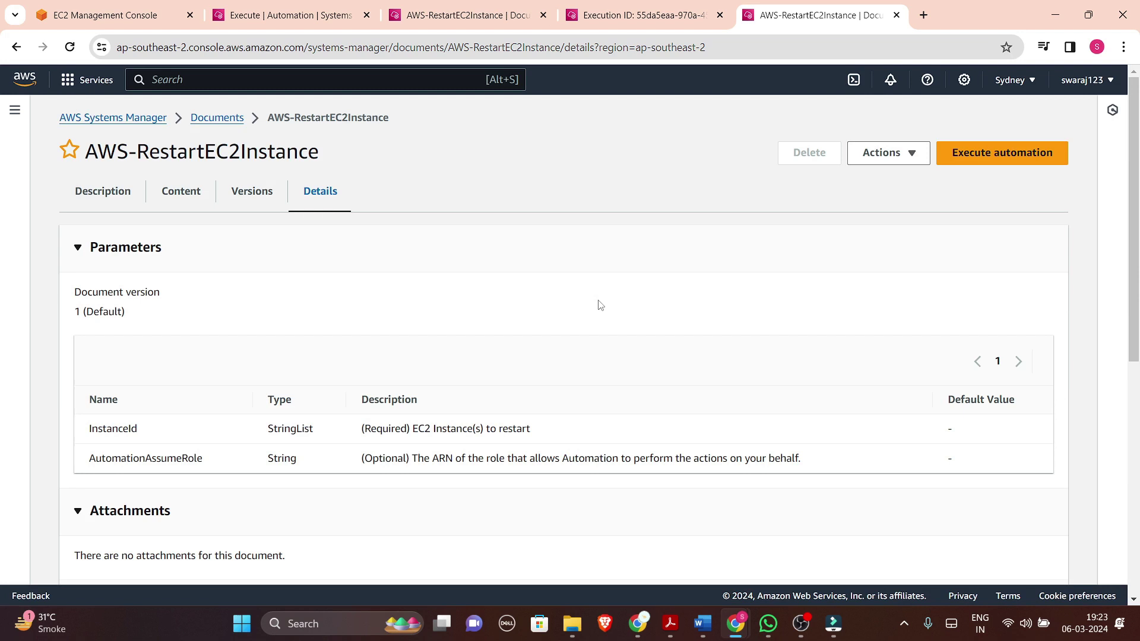
Open step 1 of the running execution and follow its step execution ID to examine the child automation's executed steps.
click(656, 16)
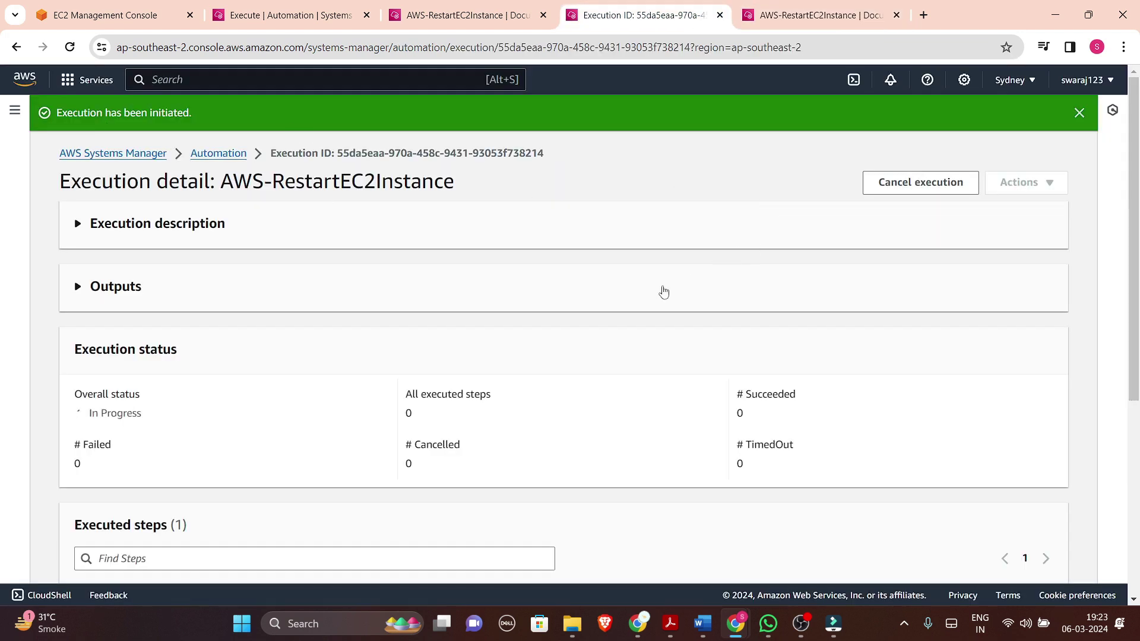
scroll(542, 334, down, 2)
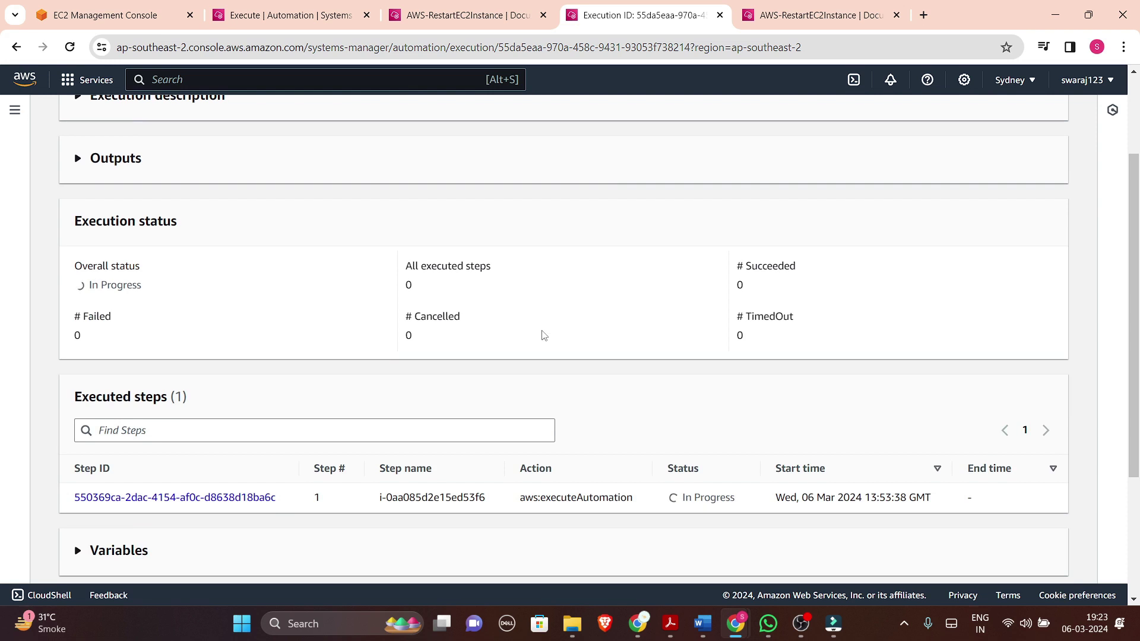
click(227, 501)
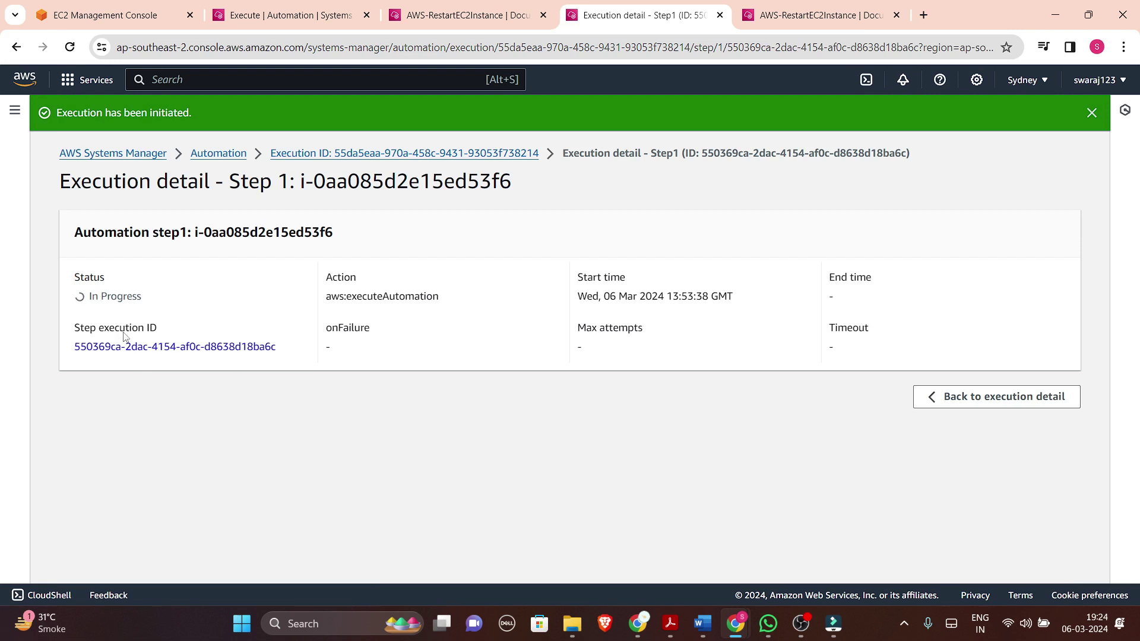
click(119, 350)
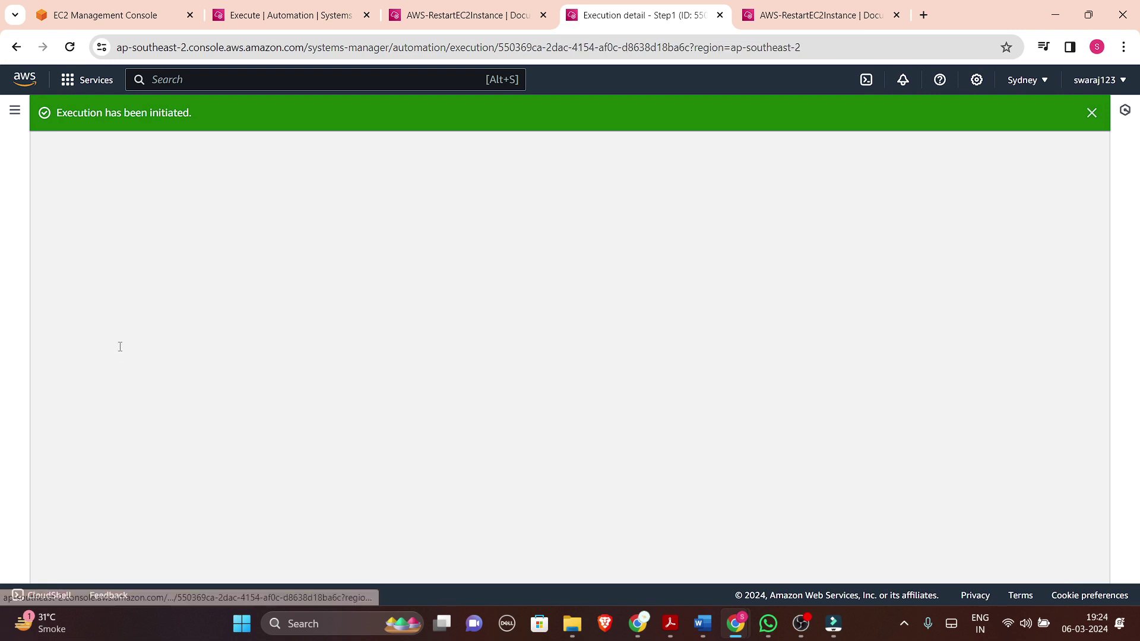
scroll(131, 332, down, 4)
scroll(131, 333, down, 1)
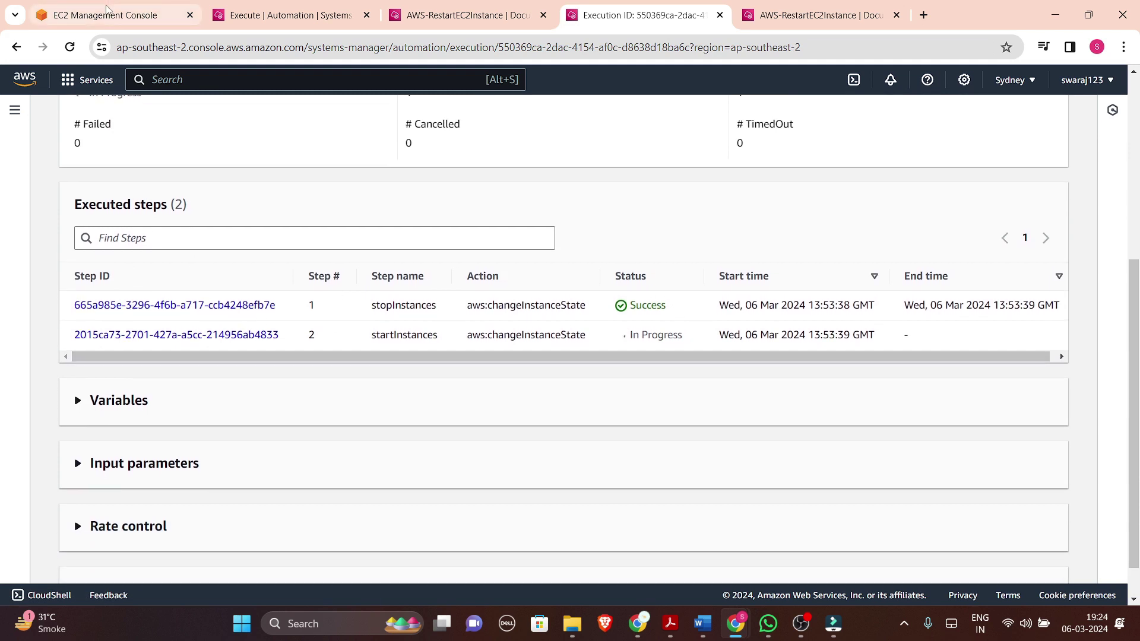
Compare the Insta1 instance summary with the progress of the stopInstances and startInstances steps.
click(107, 9)
scroll(390, 265, up, 2)
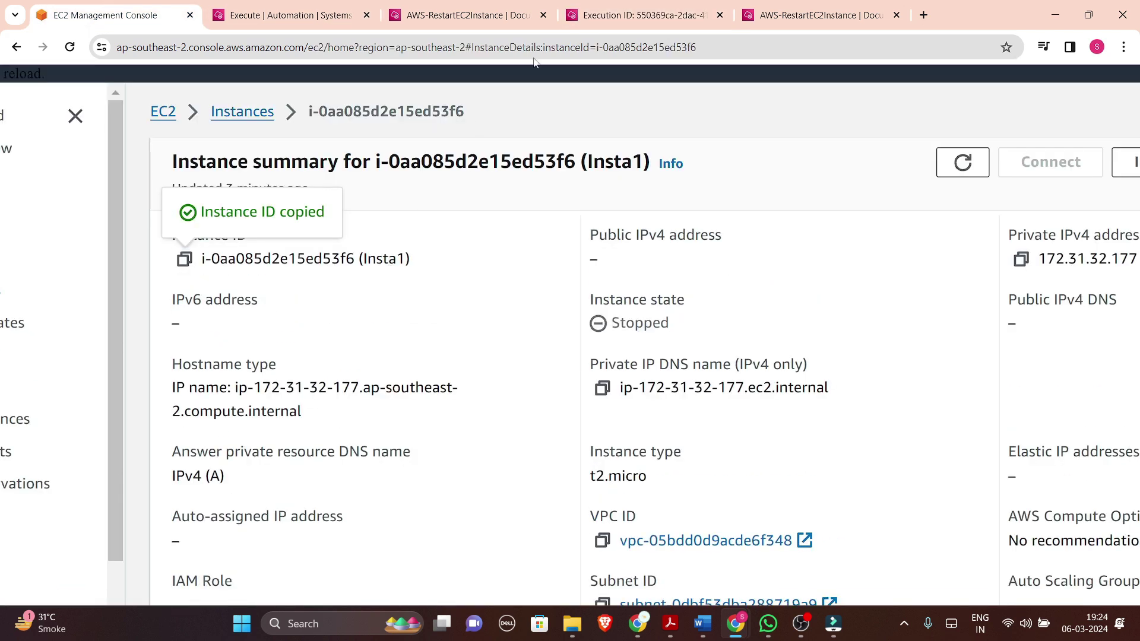
click(661, 17)
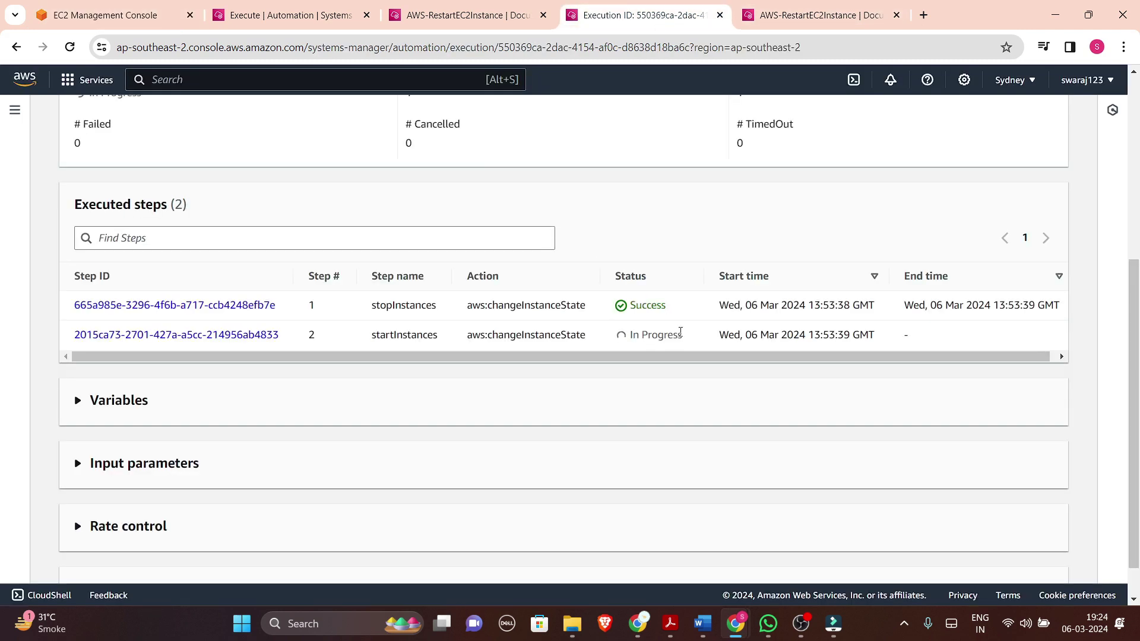
scroll(665, 335, up, 3)
scroll(665, 336, down, 5)
Refresh the Insta1 instance summary in EC2 and check its instance state.
click(41, 13)
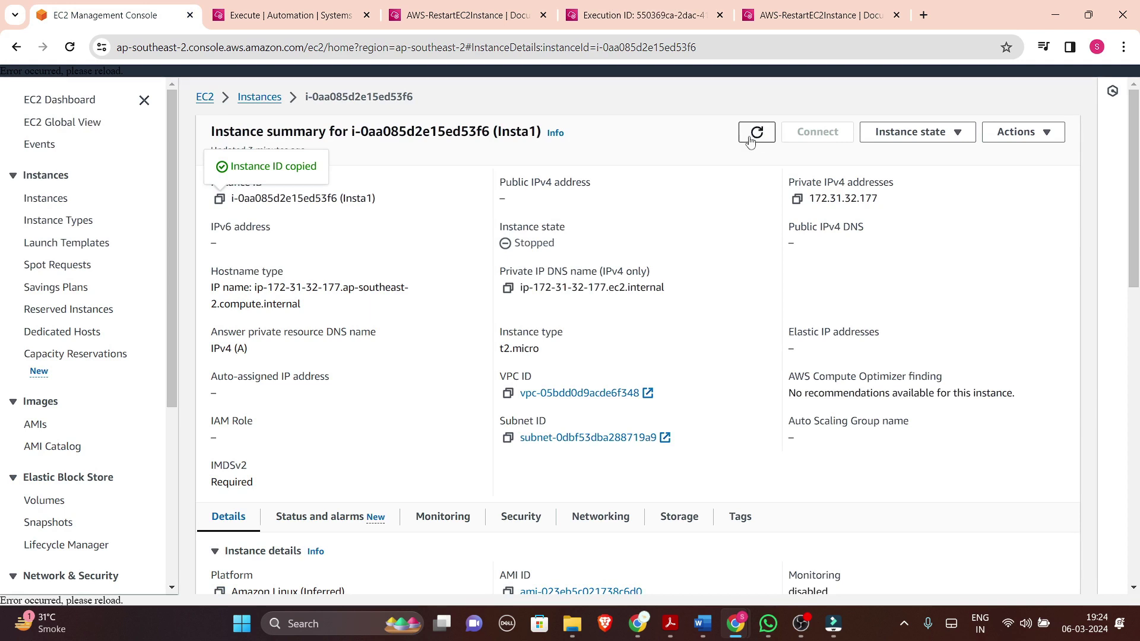
click(753, 134)
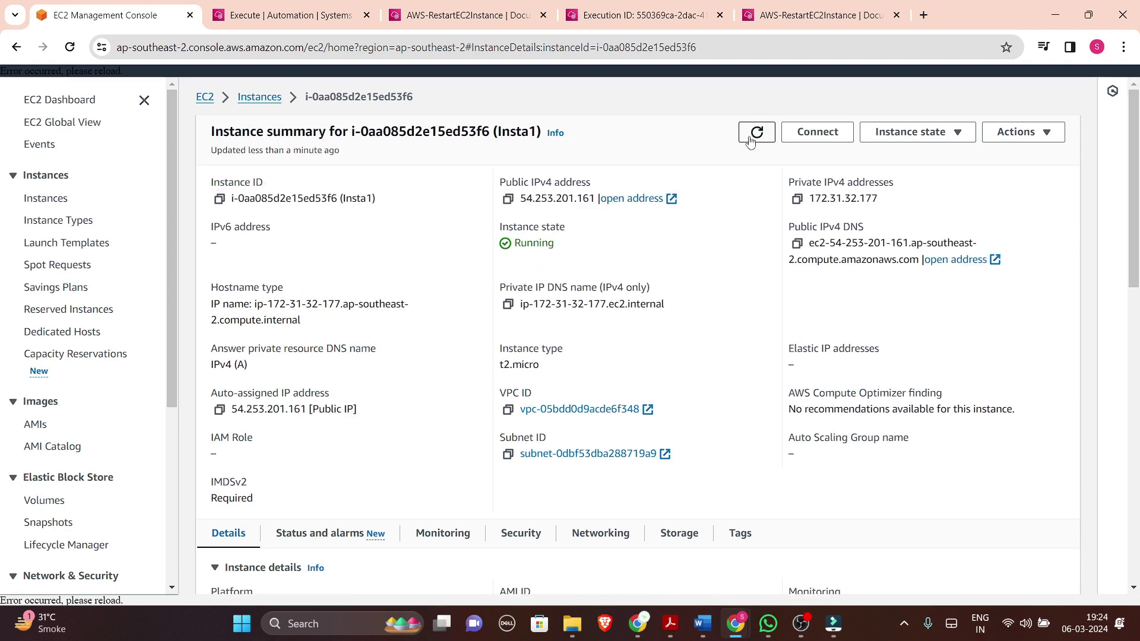
drag(563, 244, 481, 256)
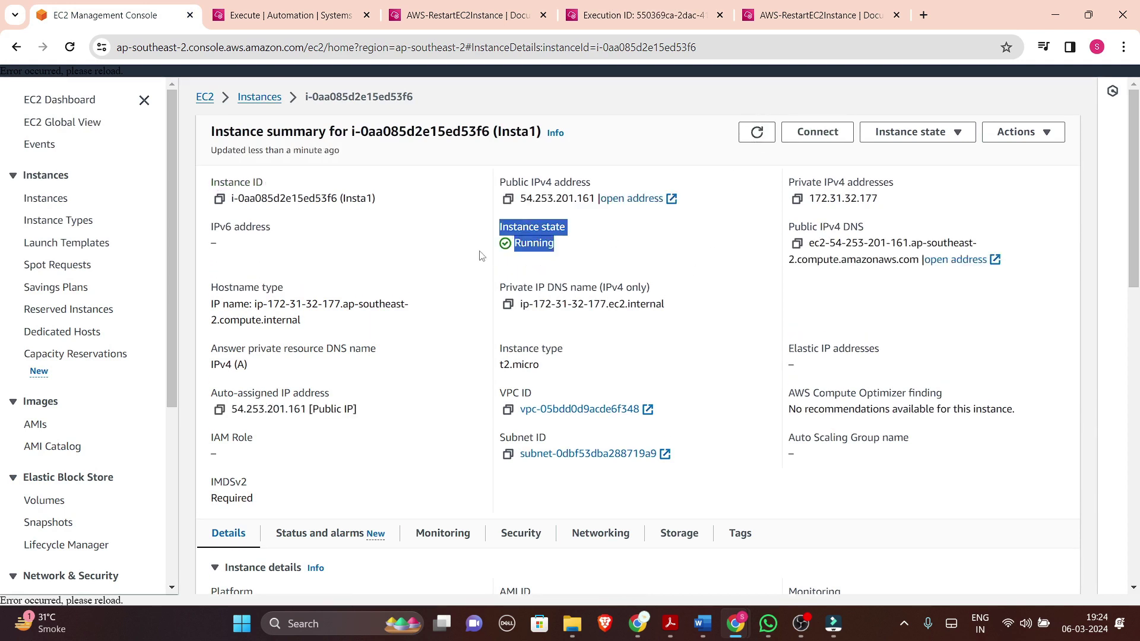
click(481, 256)
Recheck the overall status of the restart execution and return to the Insta1 instance summary.
click(643, 15)
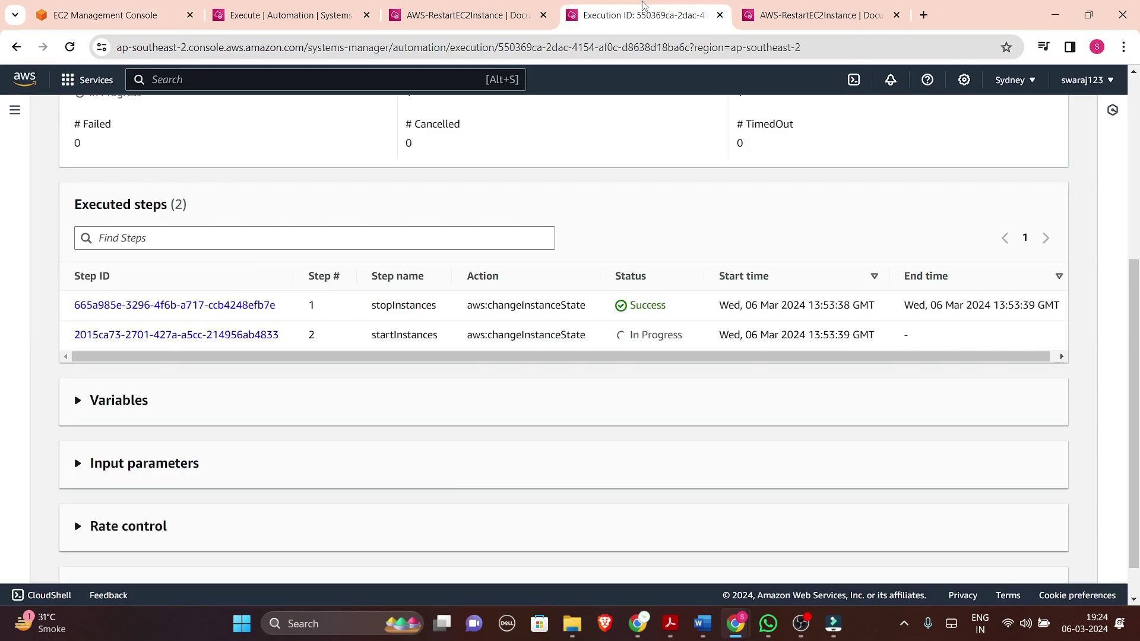
scroll(481, 397, down, 1)
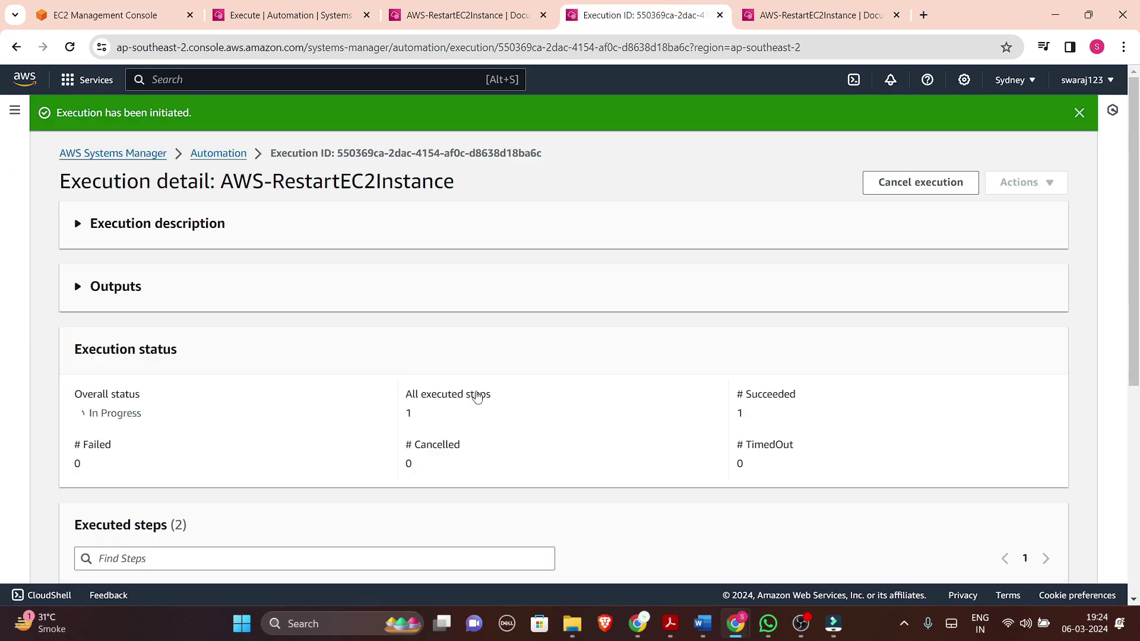
click(71, 7)
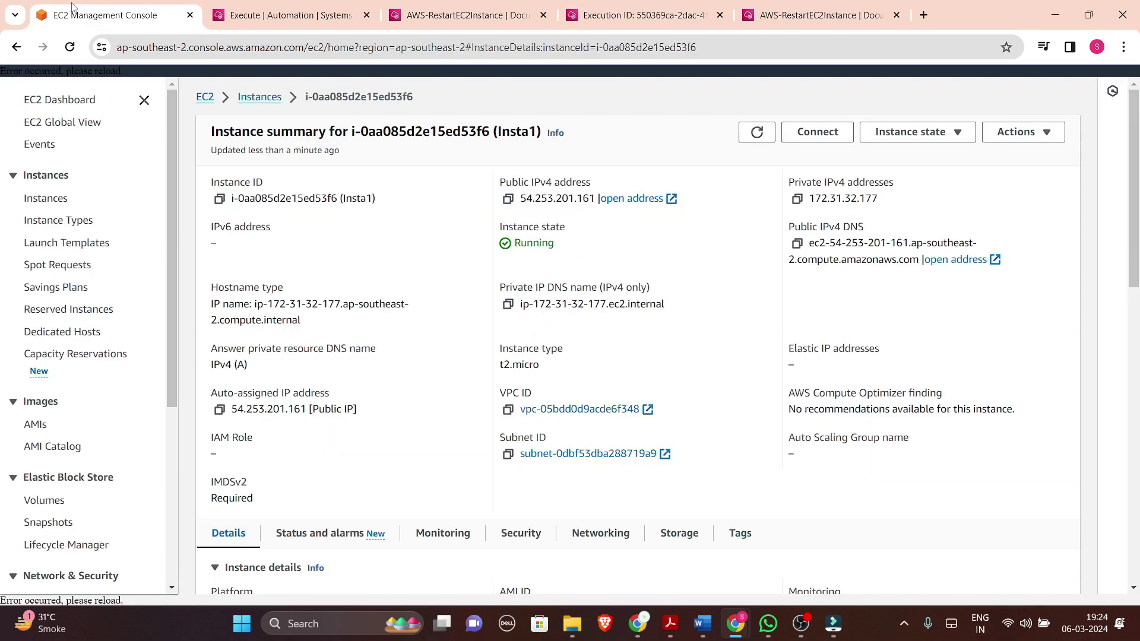